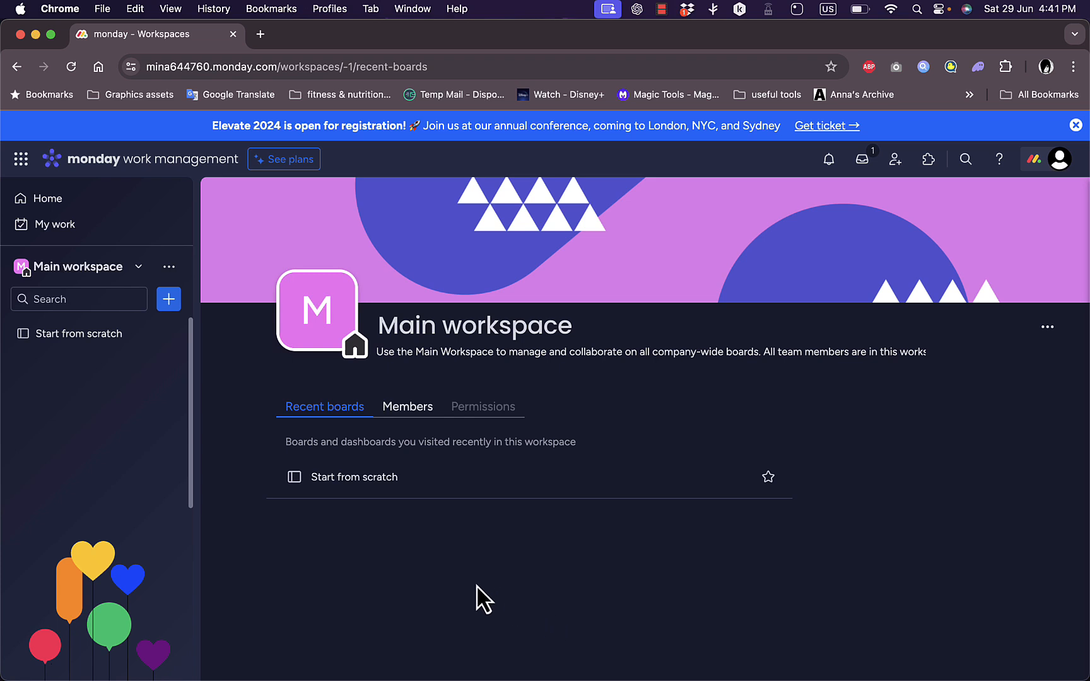
{"action": "left_click", "coordinate": [139, 268]}
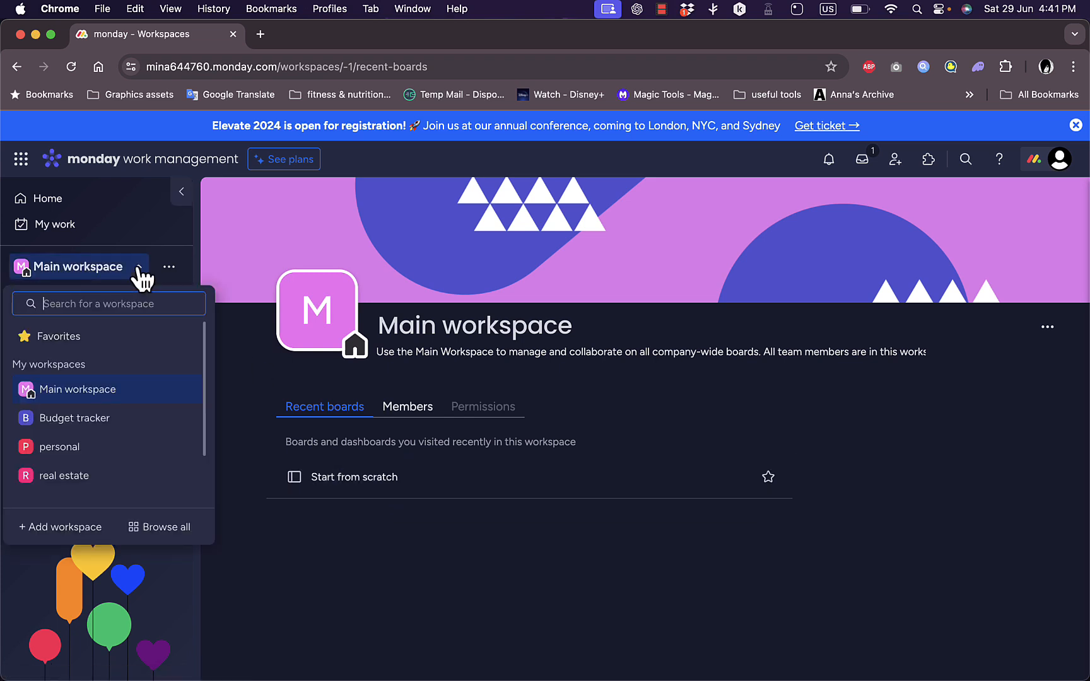
{"action": "scroll", "coordinate": [135, 455], "scroll_direction": "down", "scroll_amount": 2}
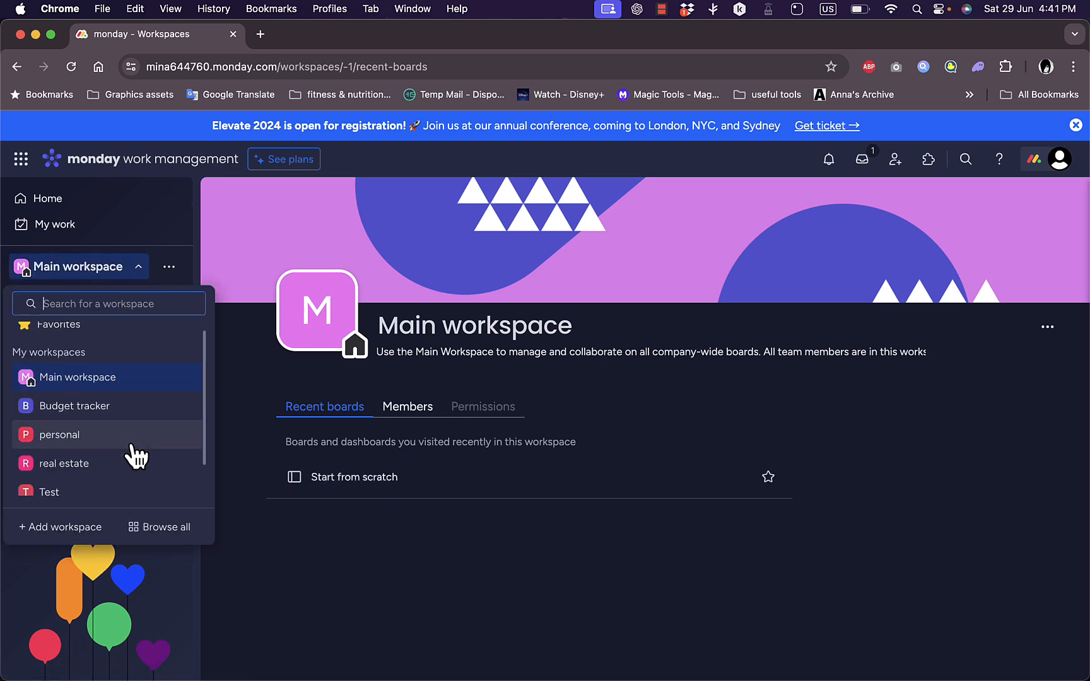
{"action": "scroll", "coordinate": [134, 455], "scroll_direction": "up", "scroll_amount": 2}
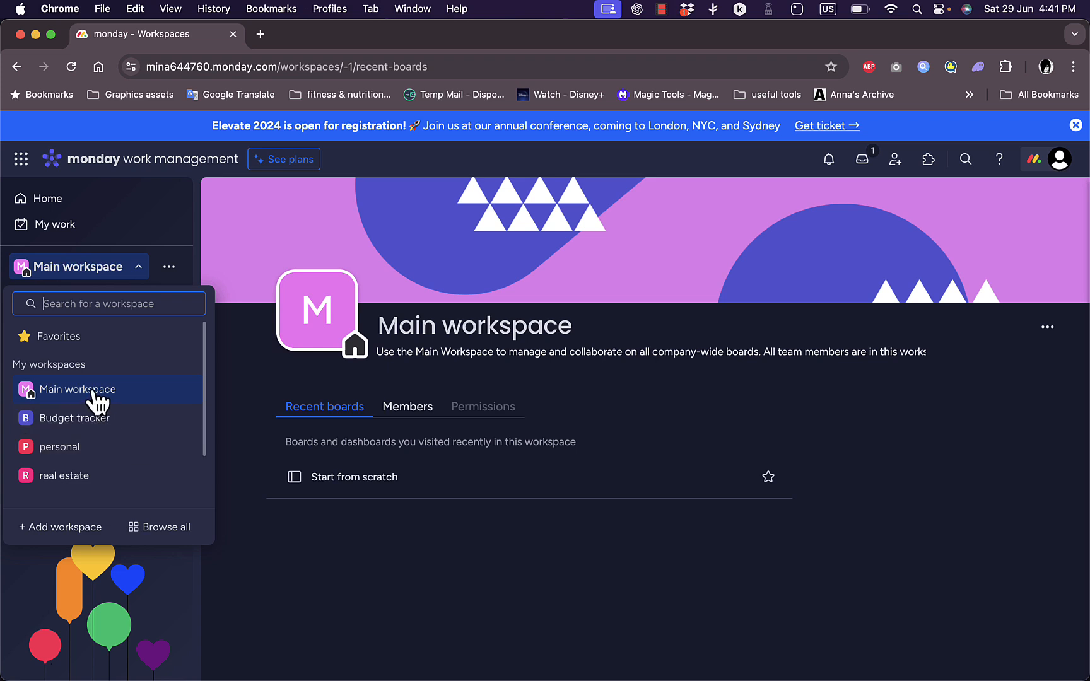
{"action": "left_click", "coordinate": [478, 534]}
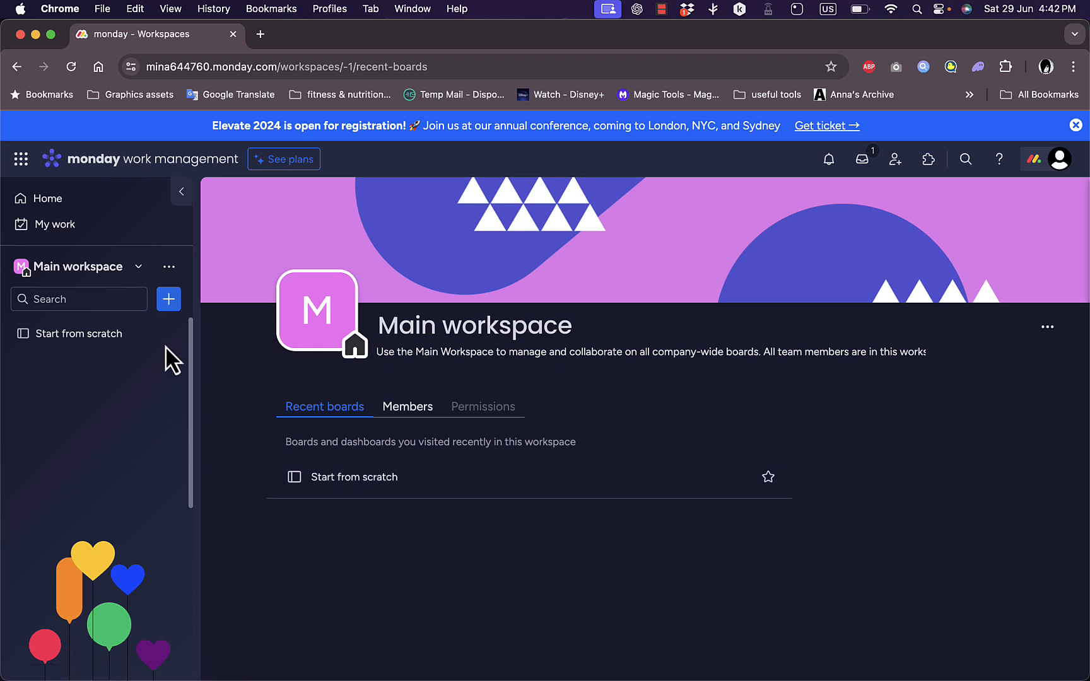
{"action": "left_click", "coordinate": [169, 308]}
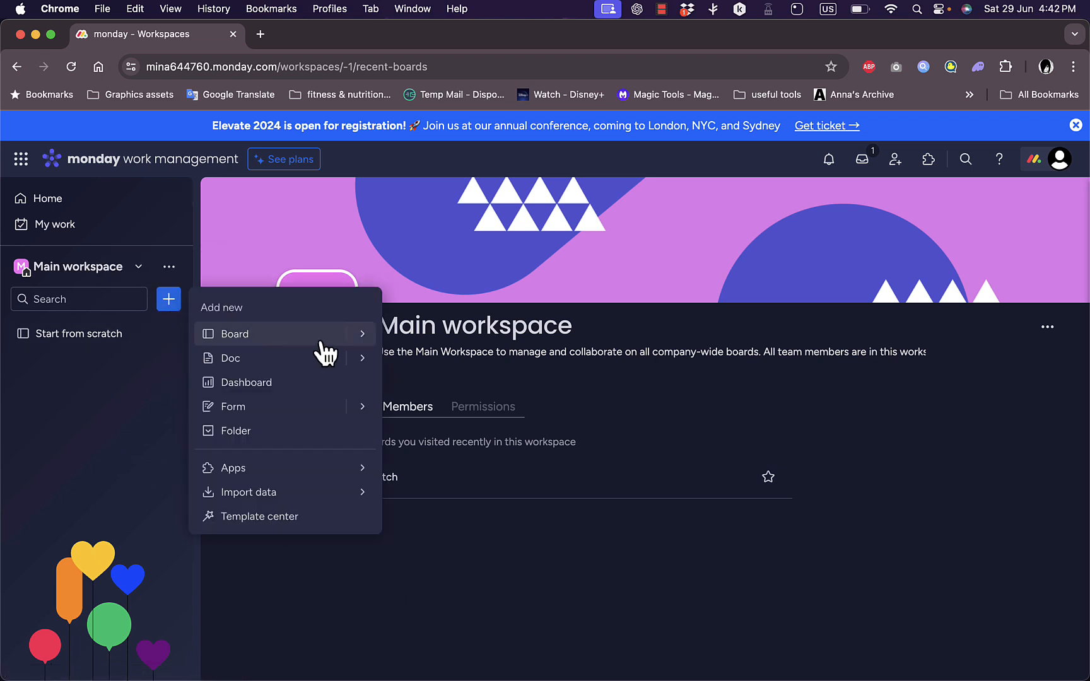
{"action": "mouse_move", "coordinate": [367, 343]}
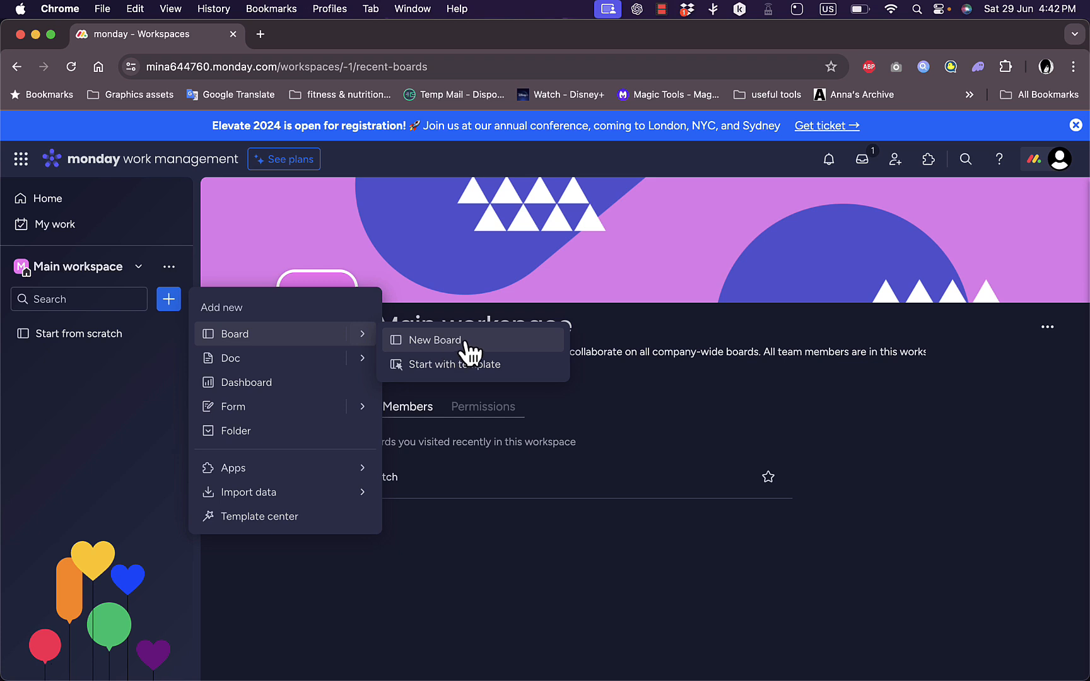
{"action": "left_click", "coordinate": [469, 602]}
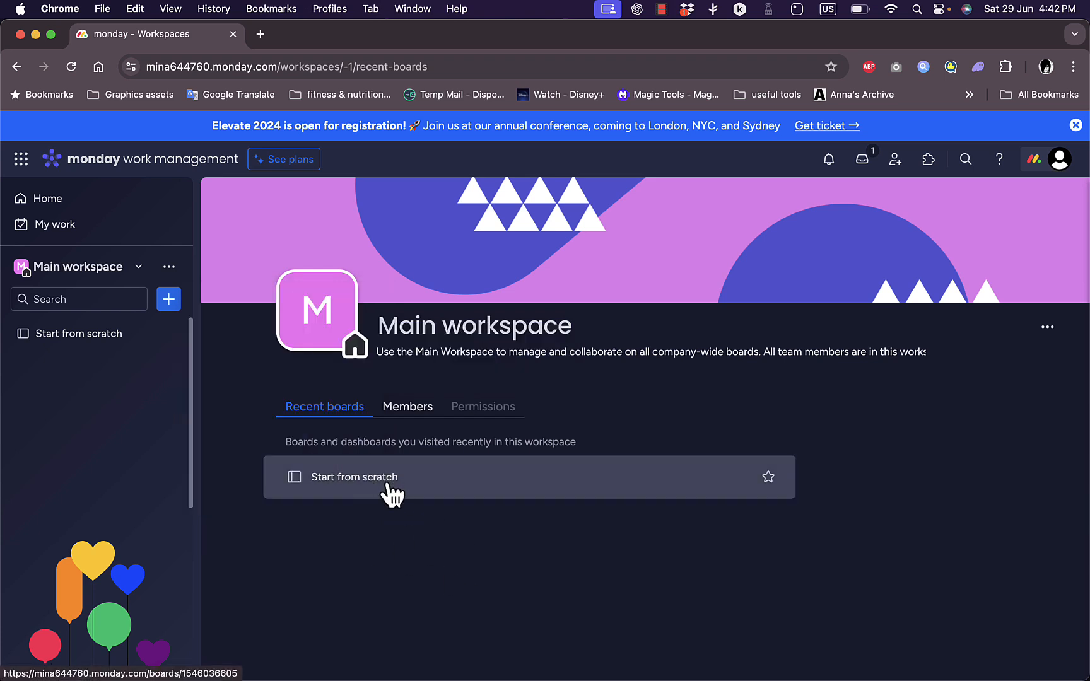
Open the Start from scratch board in its main table and look over the subitems of buy milk.
{"action": "left_click", "coordinate": [388, 485]}
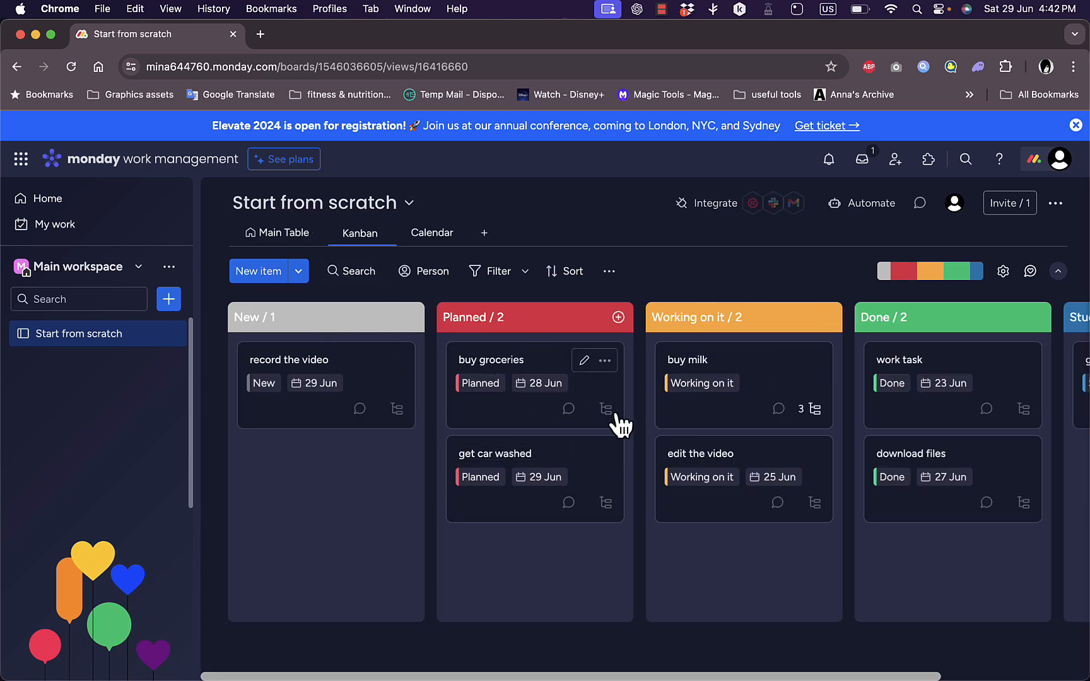
{"action": "mouse_move", "coordinate": [382, 236]}
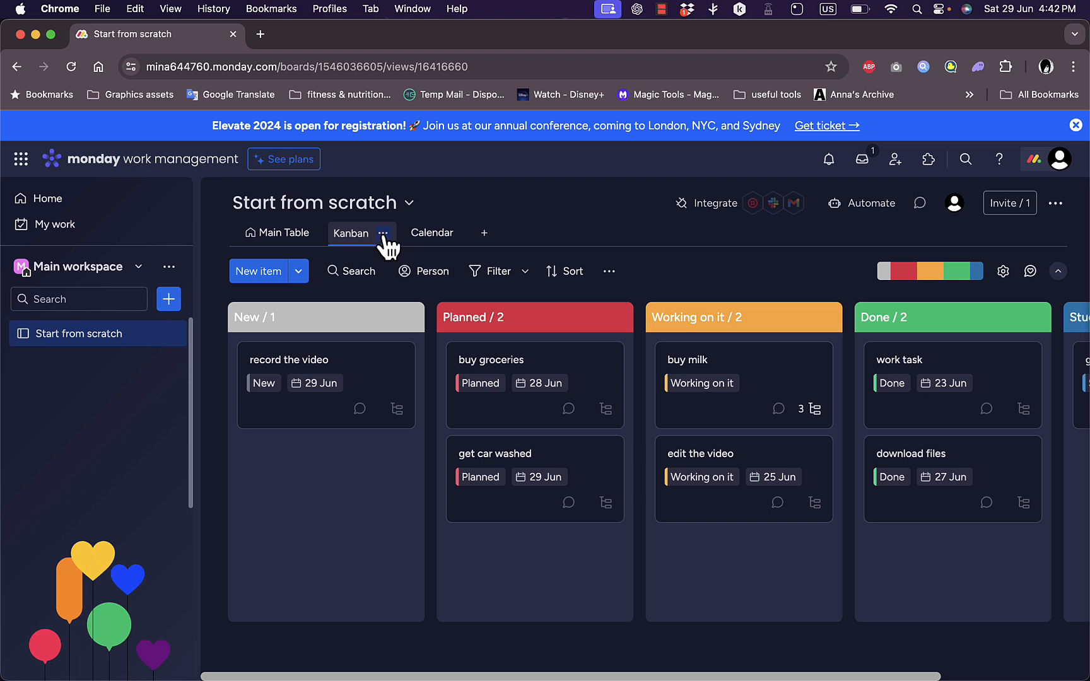
{"action": "left_click", "coordinate": [302, 243]}
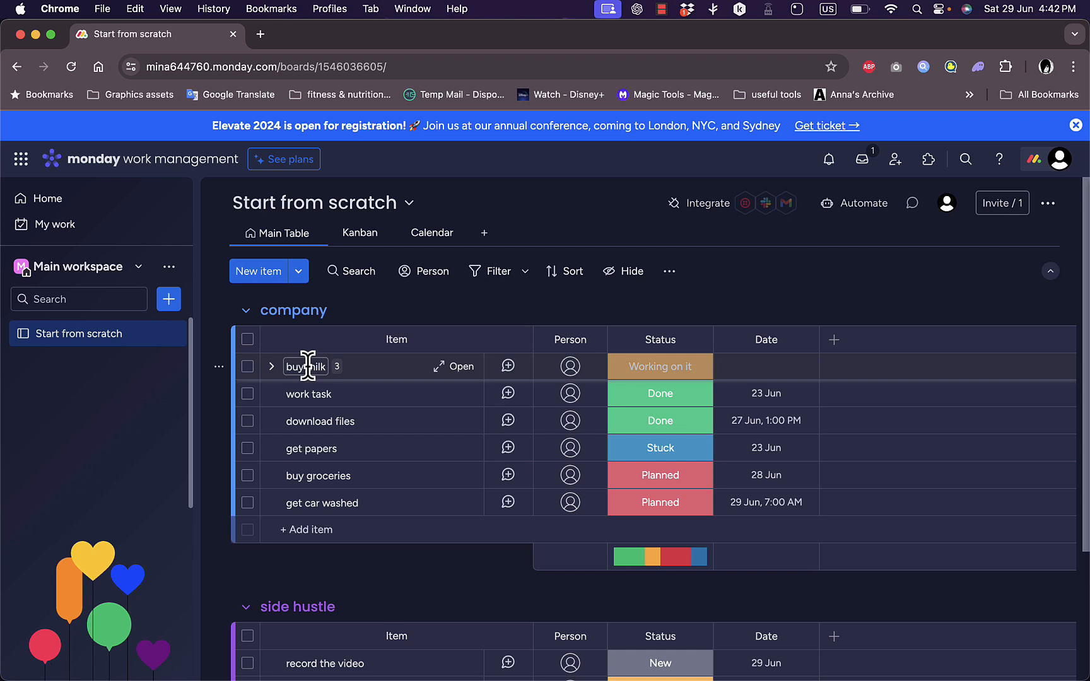
{"action": "left_click", "coordinate": [271, 366]}
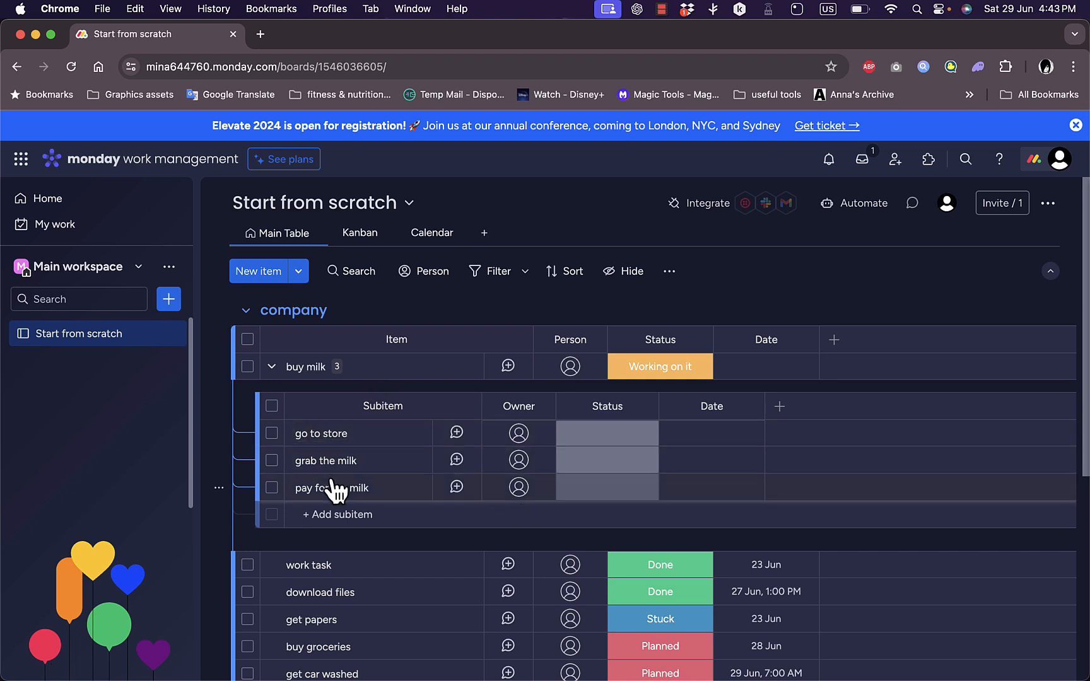
{"action": "left_click", "coordinate": [272, 366]}
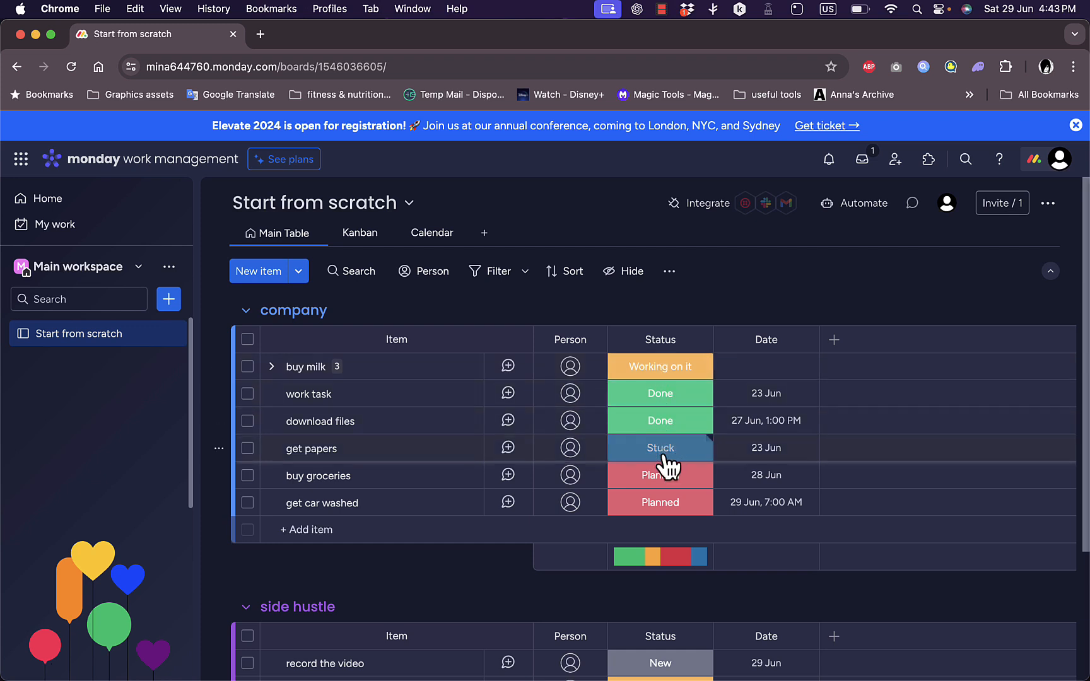
Add a pink status label named "creating it" to the board's status labels.
{"action": "left_click", "coordinate": [660, 509]}
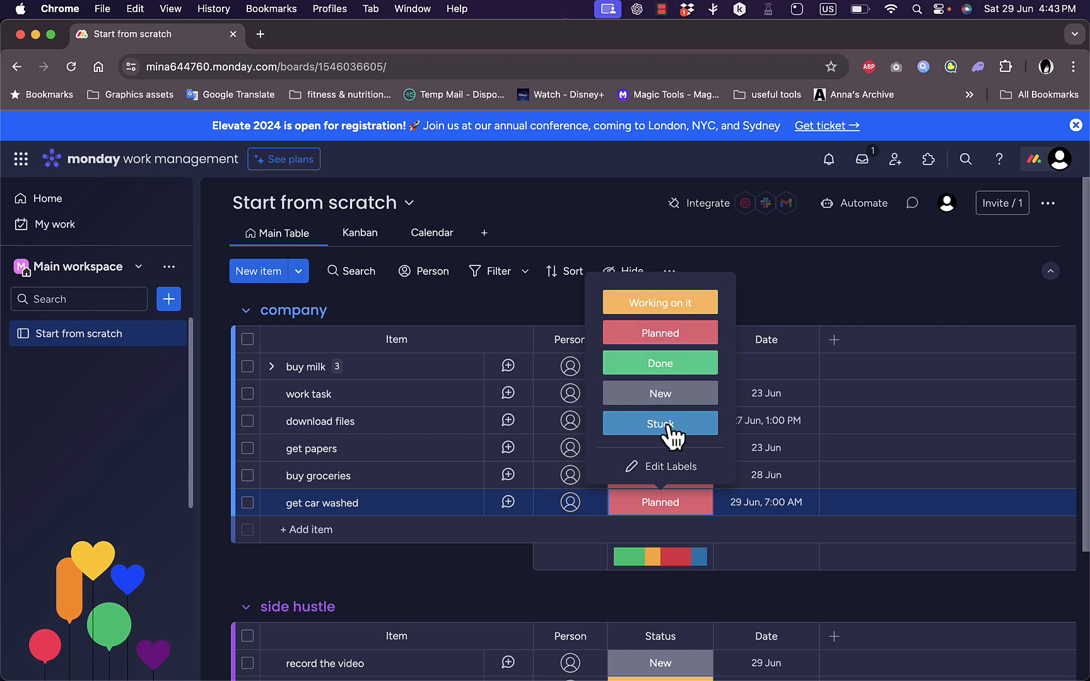
{"action": "left_click", "coordinate": [672, 467]}
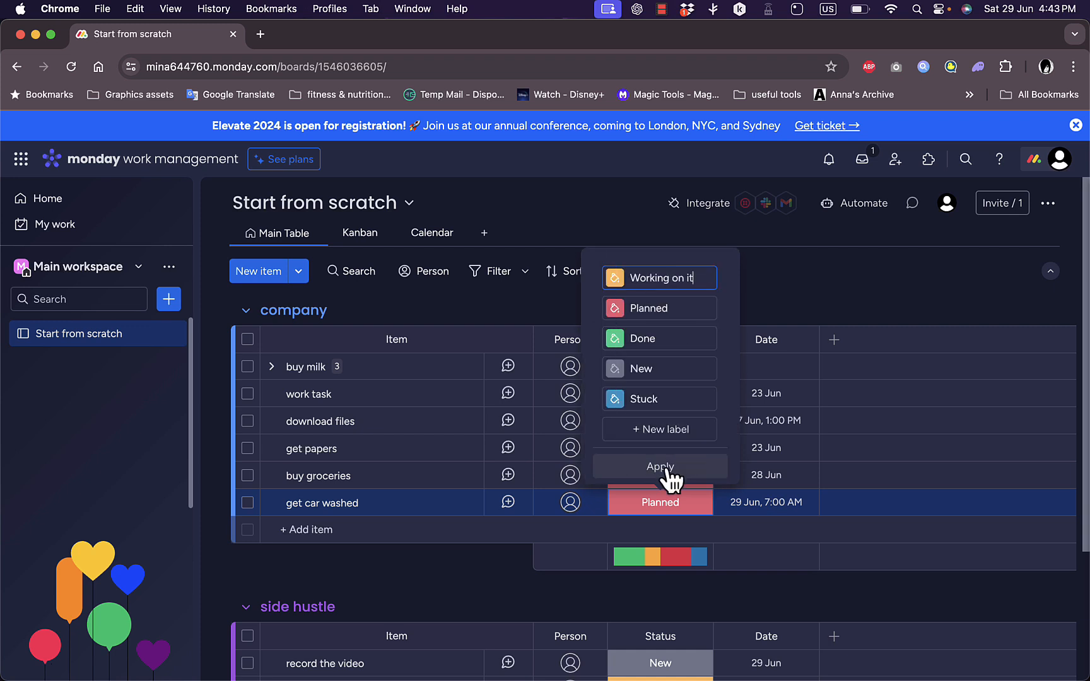
{"action": "left_click", "coordinate": [662, 431]}
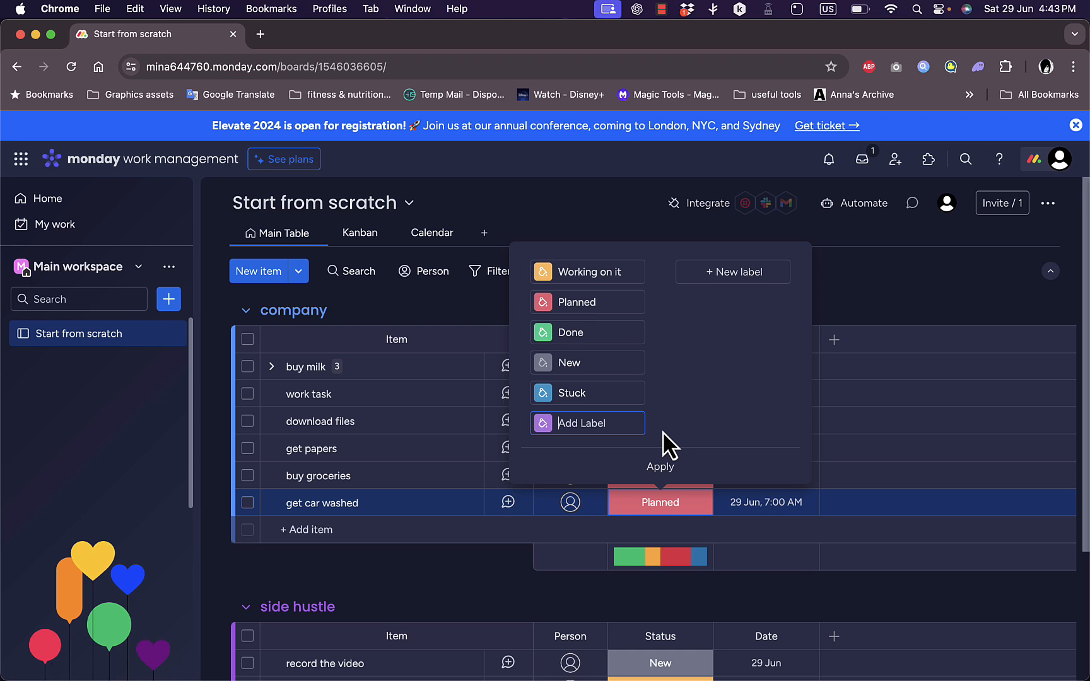
{"action": "type", "text": "creating it"}
{"action": "left_click", "coordinate": [551, 430]}
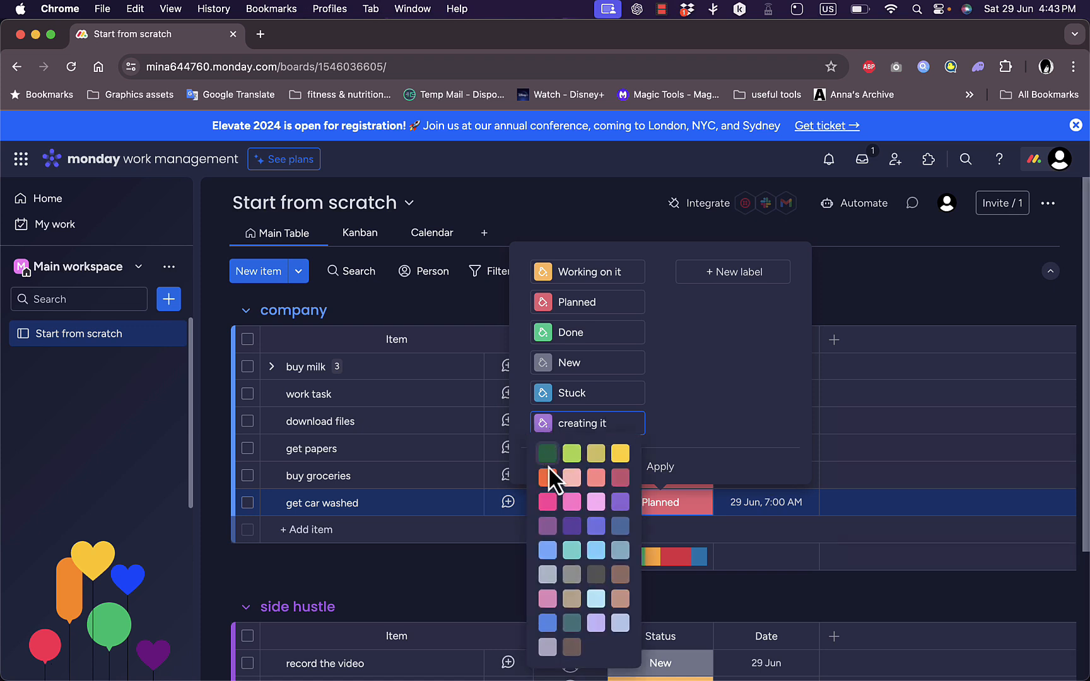
{"action": "left_click", "coordinate": [550, 500]}
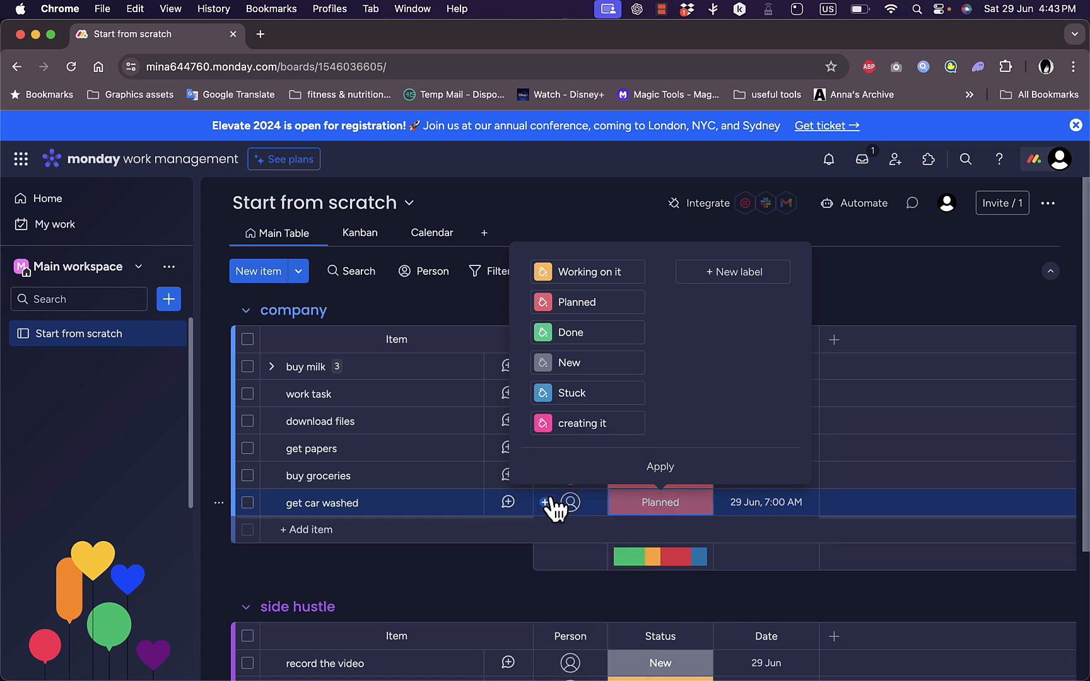
{"action": "left_click", "coordinate": [659, 466]}
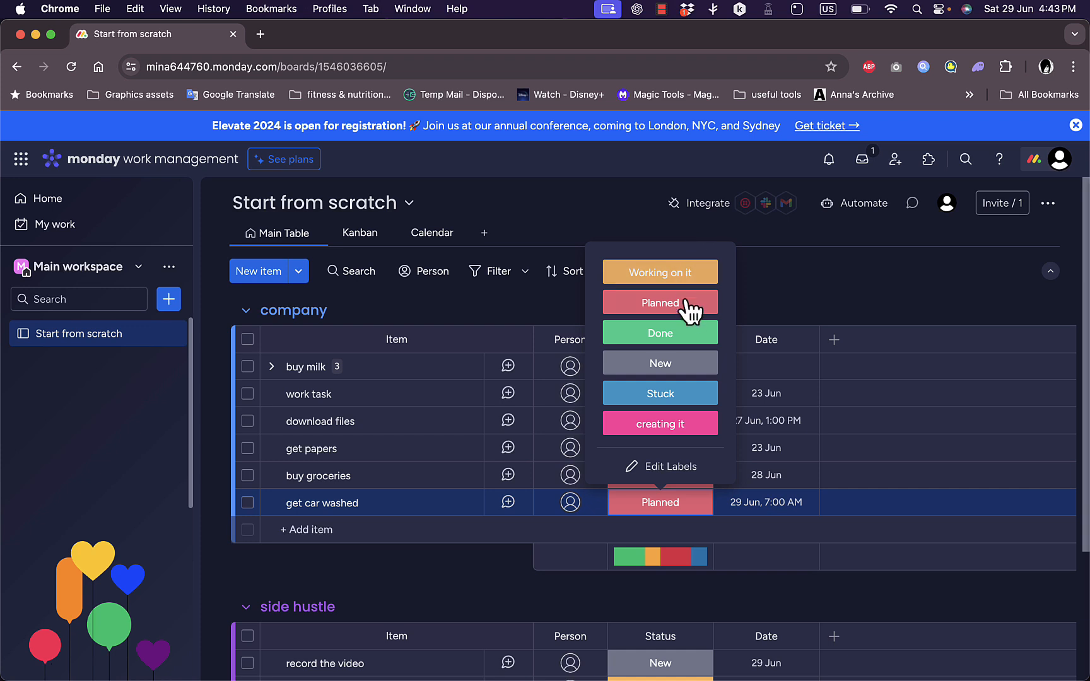
{"action": "left_click", "coordinate": [778, 292]}
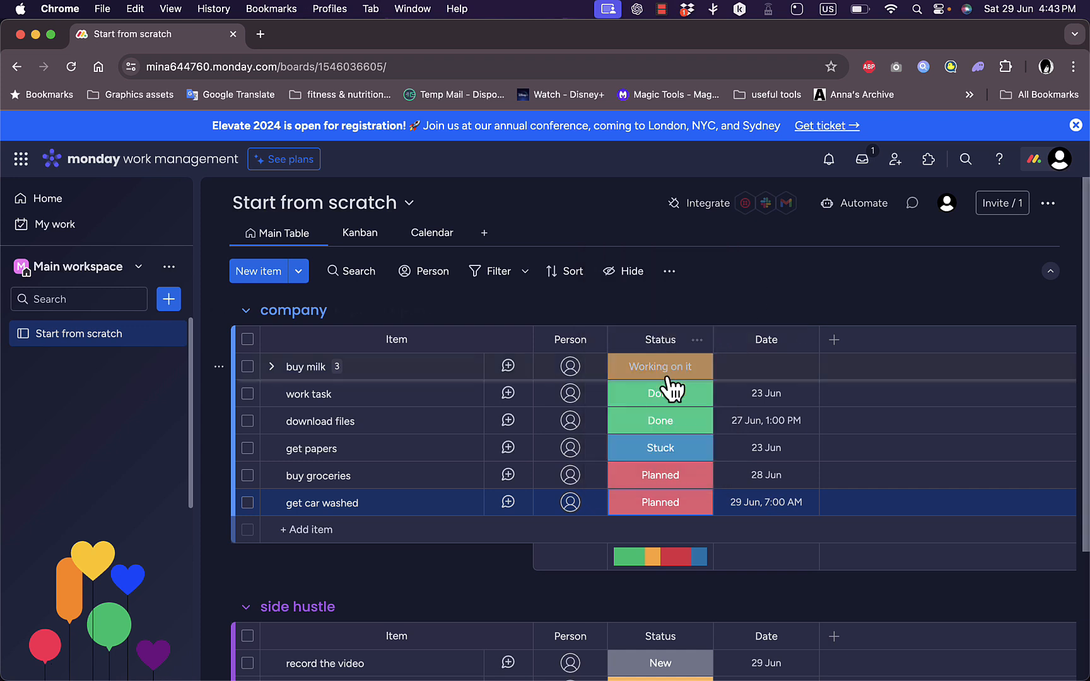
Set the status of download files to creating it and the status of get car washed to New.
{"action": "left_click", "coordinate": [656, 431]}
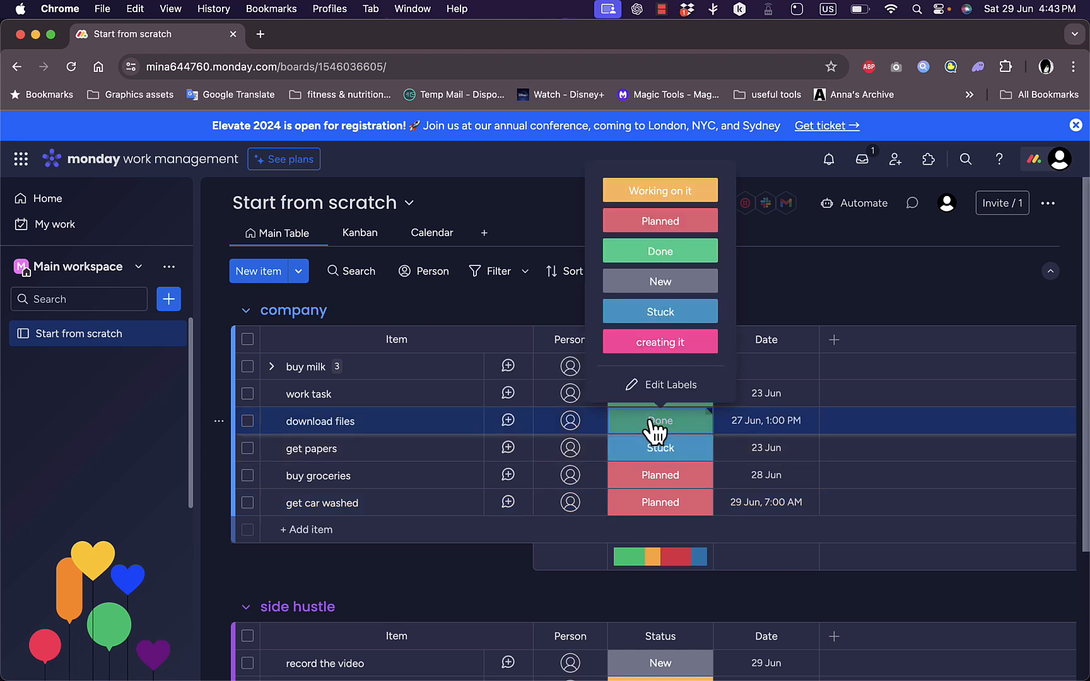
{"action": "left_click", "coordinate": [662, 345]}
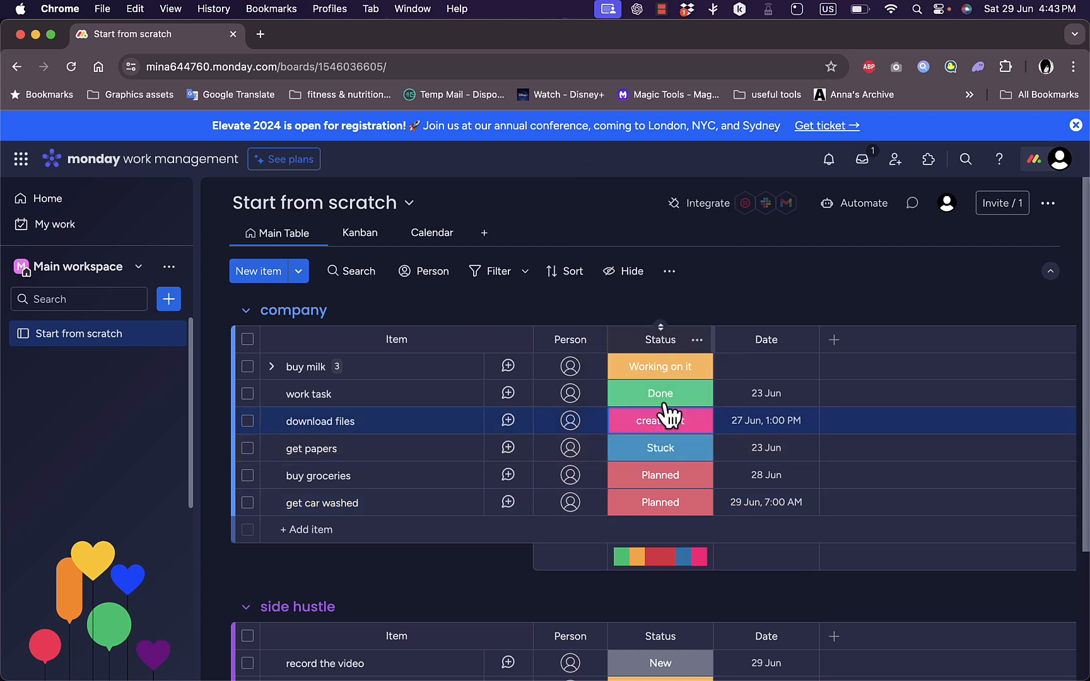
{"action": "left_click", "coordinate": [660, 505]}
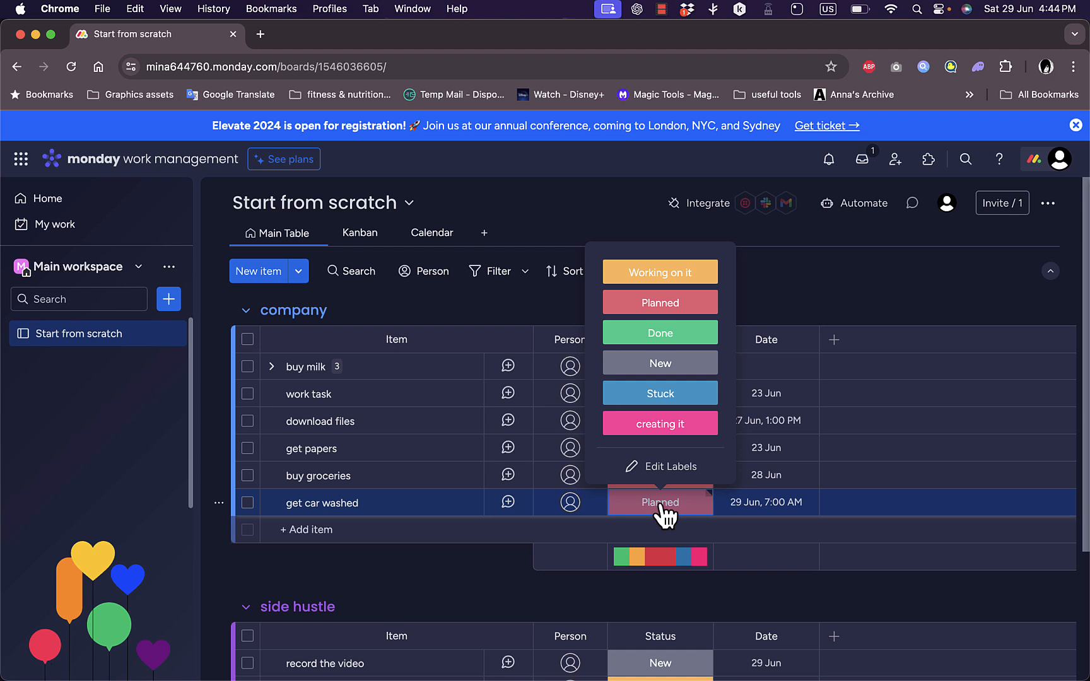
{"action": "left_click", "coordinate": [662, 365]}
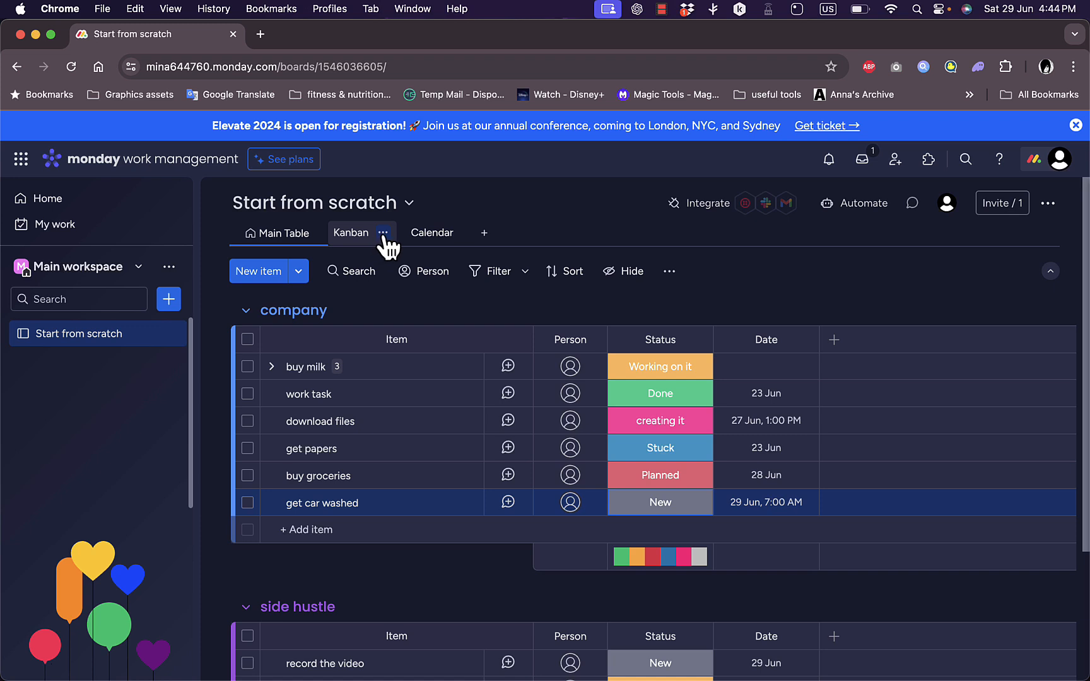
Delete the board's existing Kanban view and add a new Kanban view.
{"action": "left_click", "coordinate": [383, 233]}
{"action": "left_click", "coordinate": [418, 409]}
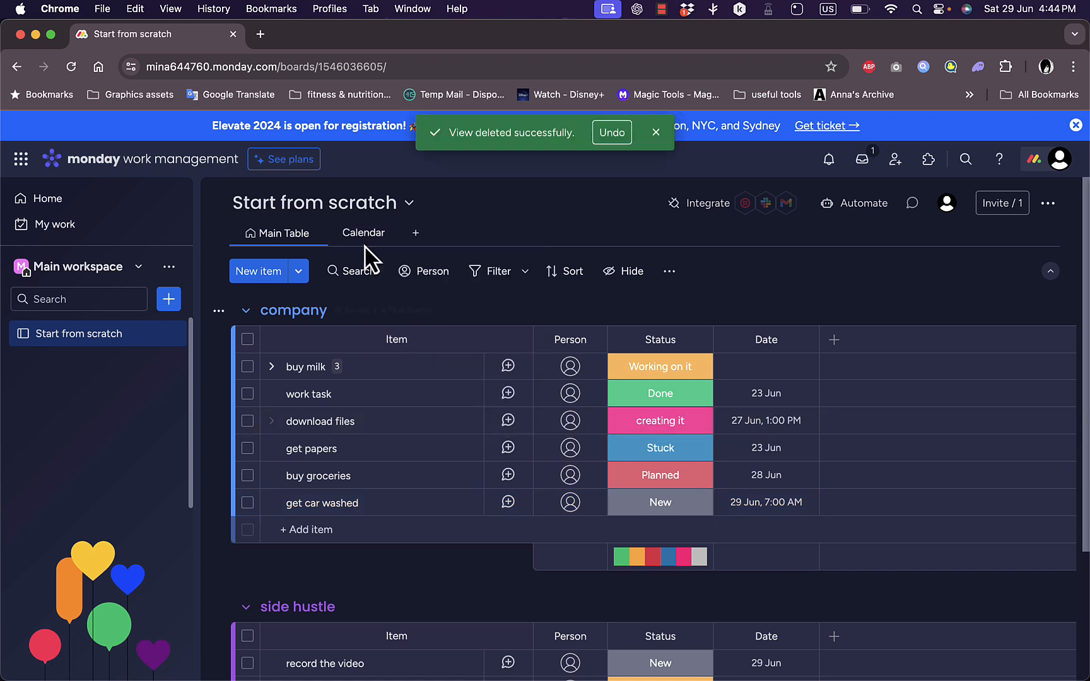
{"action": "mouse_move", "coordinate": [318, 240]}
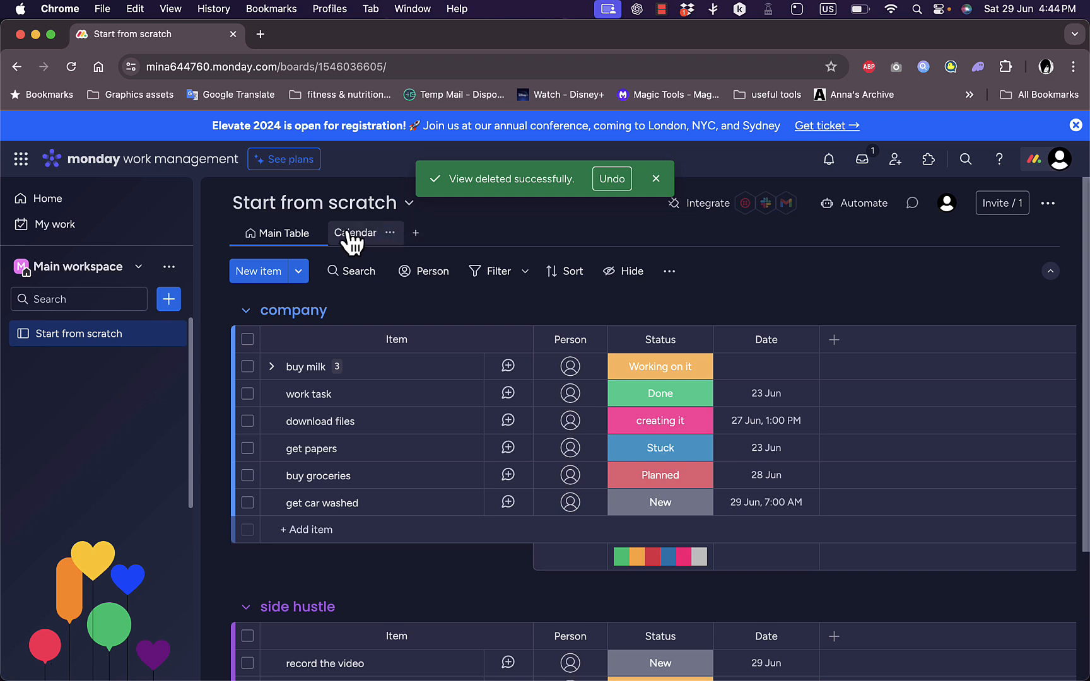
{"action": "left_click", "coordinate": [413, 235]}
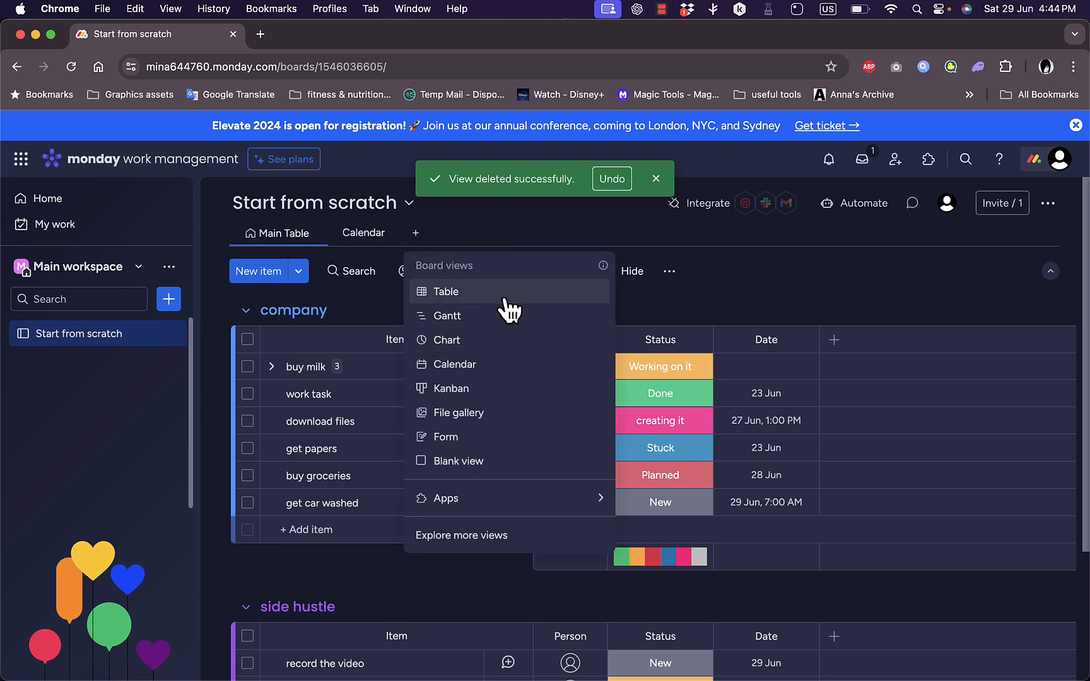
{"action": "left_click", "coordinate": [508, 392]}
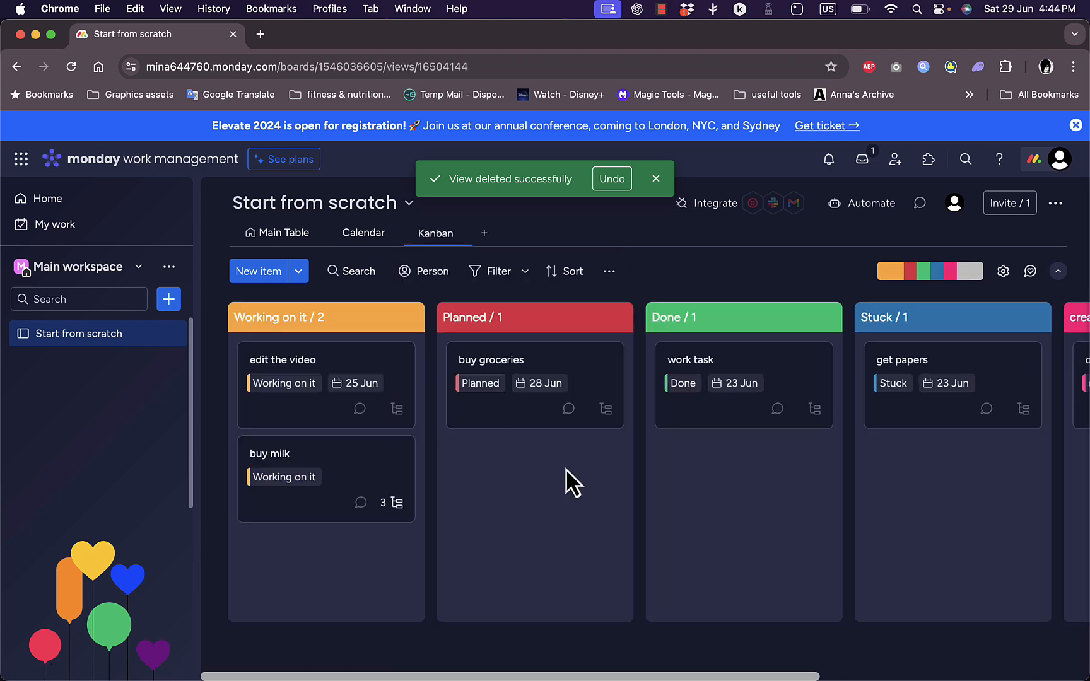
Move the New column in the Kanban view to the front, before Working on it.
{"action": "scroll", "coordinate": [566, 468], "scroll_direction": "right", "scroll_amount": 6}
{"action": "scroll", "coordinate": [566, 468], "scroll_direction": "left", "scroll_amount": 6}
{"action": "scroll", "coordinate": [624, 332], "scroll_direction": "right", "scroll_amount": 2}
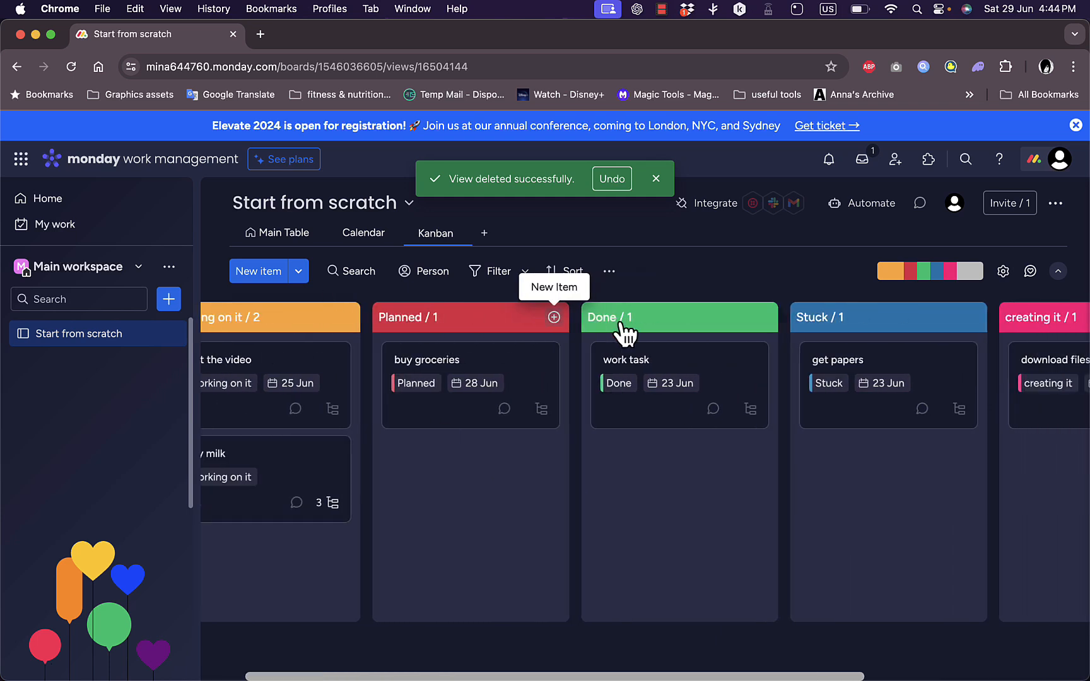
{"action": "scroll", "coordinate": [624, 333], "scroll_direction": "right", "scroll_amount": 4}
{"action": "scroll", "coordinate": [743, 333], "scroll_direction": "right", "scroll_amount": 5}
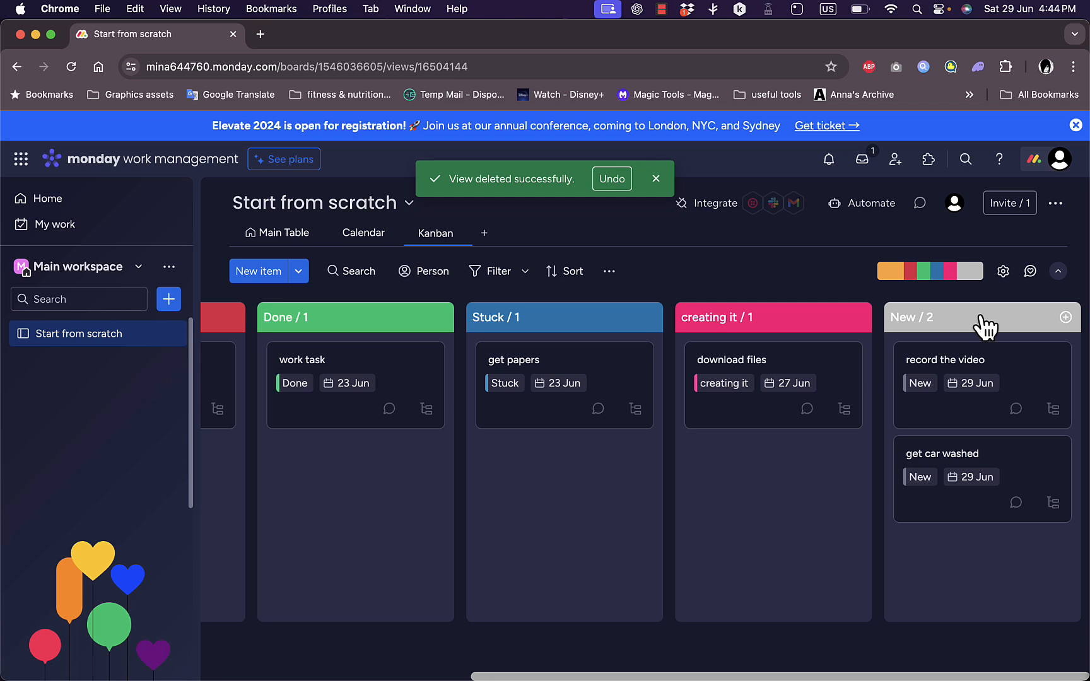
{"action": "left_click_drag", "start_coordinate": [982, 325], "coordinate": [335, 324]}
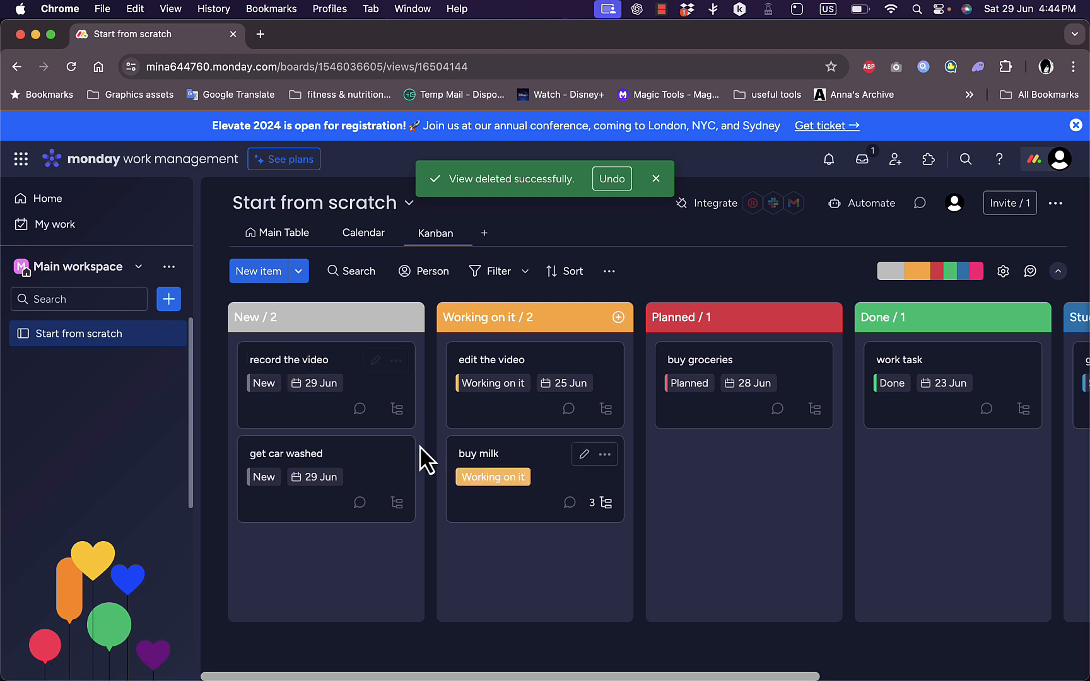
Set the status of the record the video card to Working on it.
{"action": "left_click", "coordinate": [263, 383]}
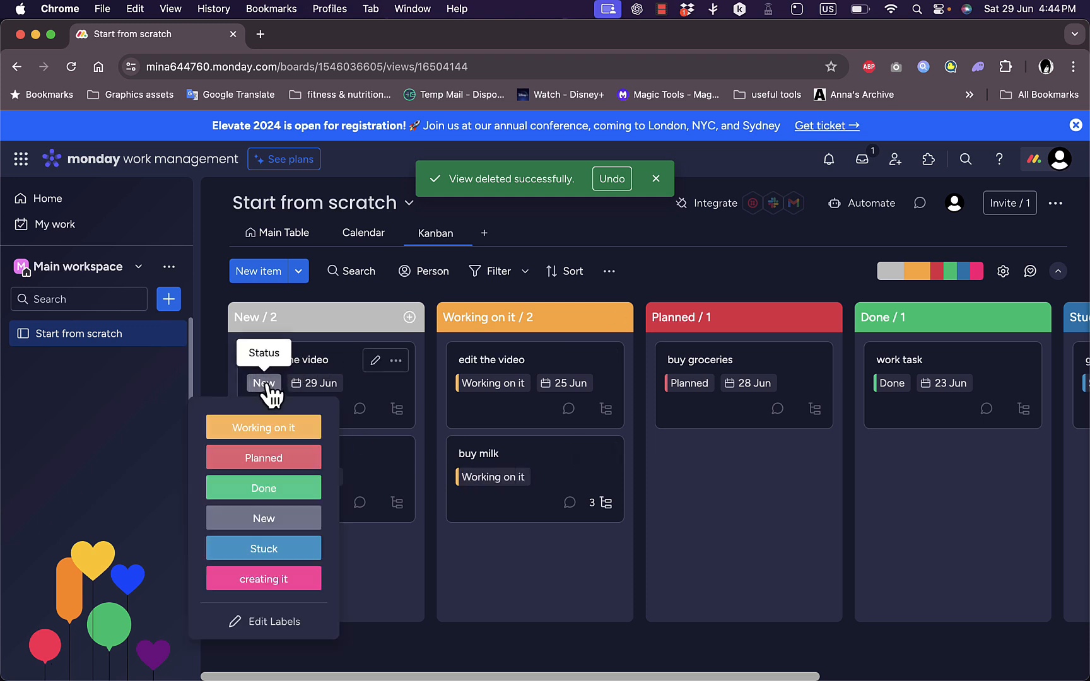
{"action": "left_click", "coordinate": [268, 431]}
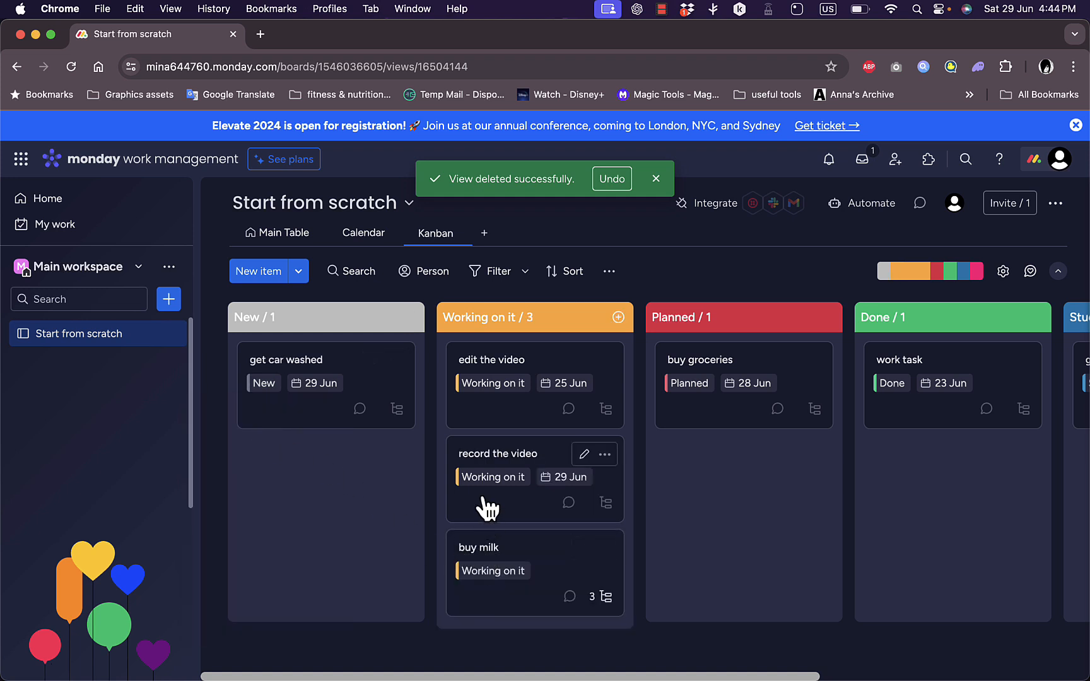
Set the edit the video card's status to New, and move the card back to the Working on it column.
{"action": "left_click", "coordinate": [492, 383]}
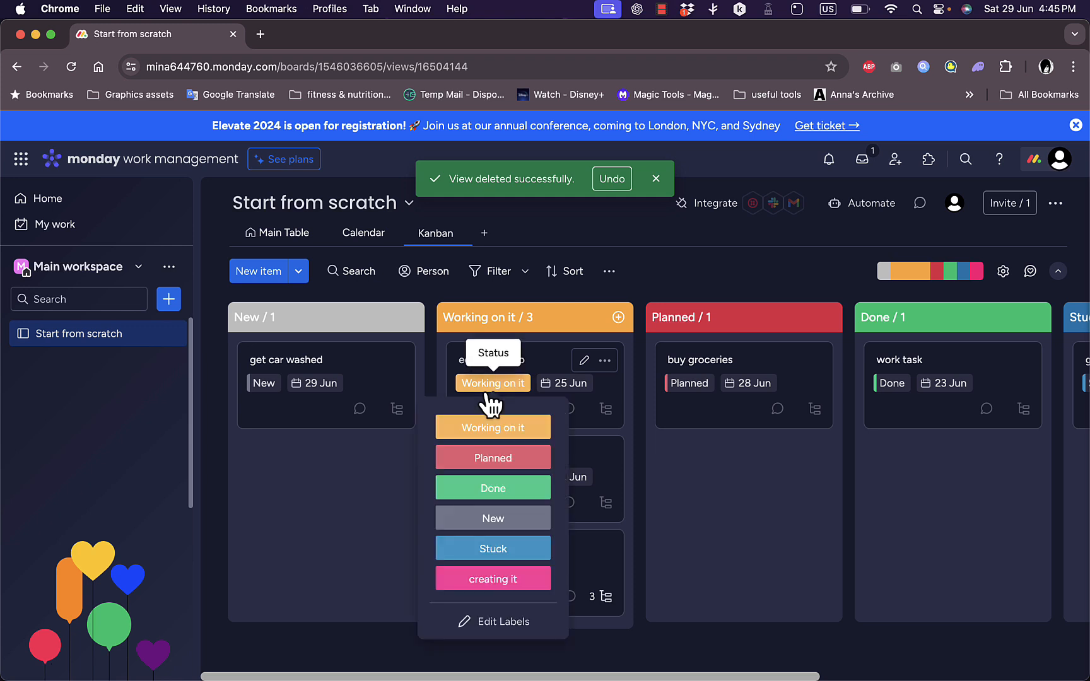
{"action": "left_click", "coordinate": [493, 518]}
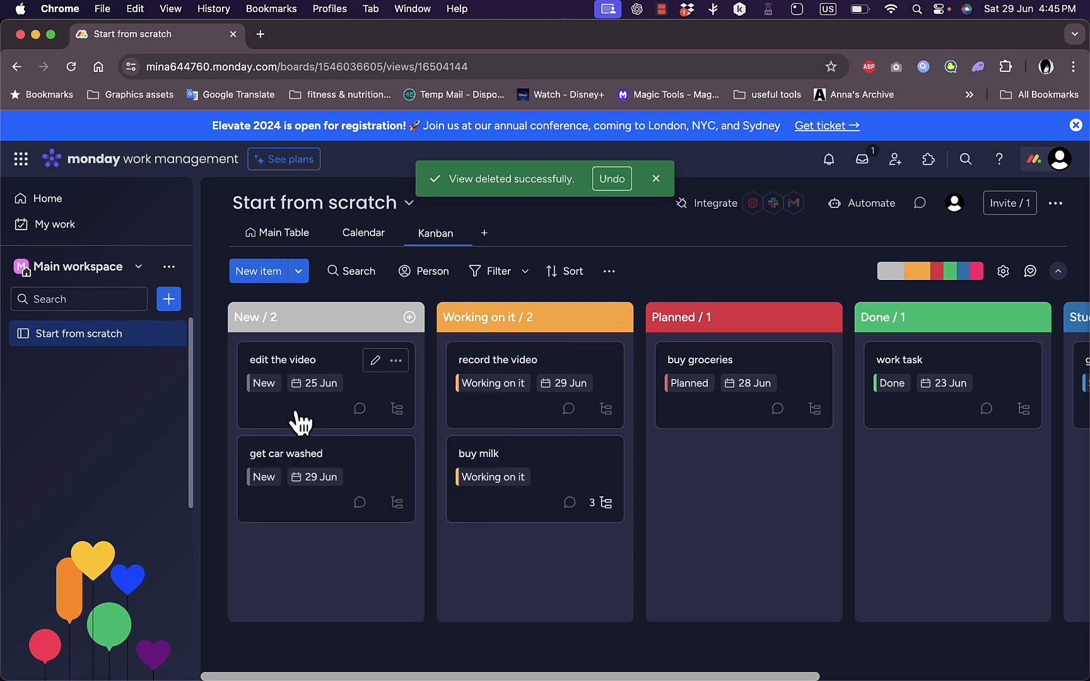
{"action": "left_click_drag", "start_coordinate": [299, 422], "coordinate": [509, 429]}
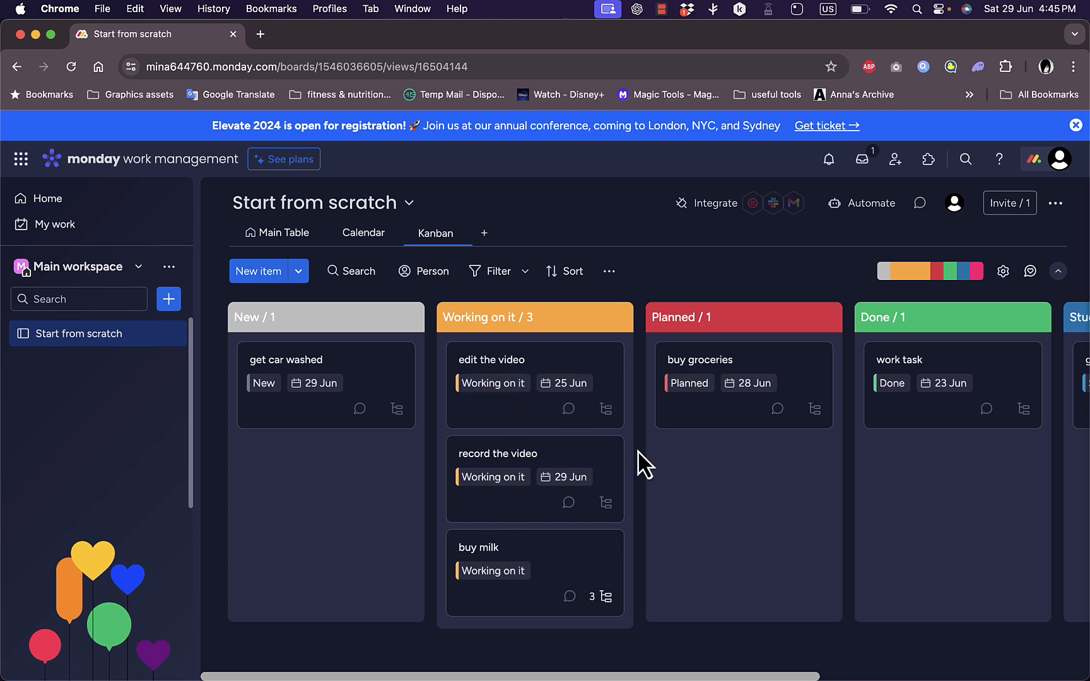
Move the Planned column before Working on it, and place the creating it column between Working on it and Done.
{"action": "scroll", "coordinate": [640, 463], "scroll_direction": "right", "scroll_amount": 4}
{"action": "scroll", "coordinate": [638, 451], "scroll_direction": "right", "scroll_amount": 5}
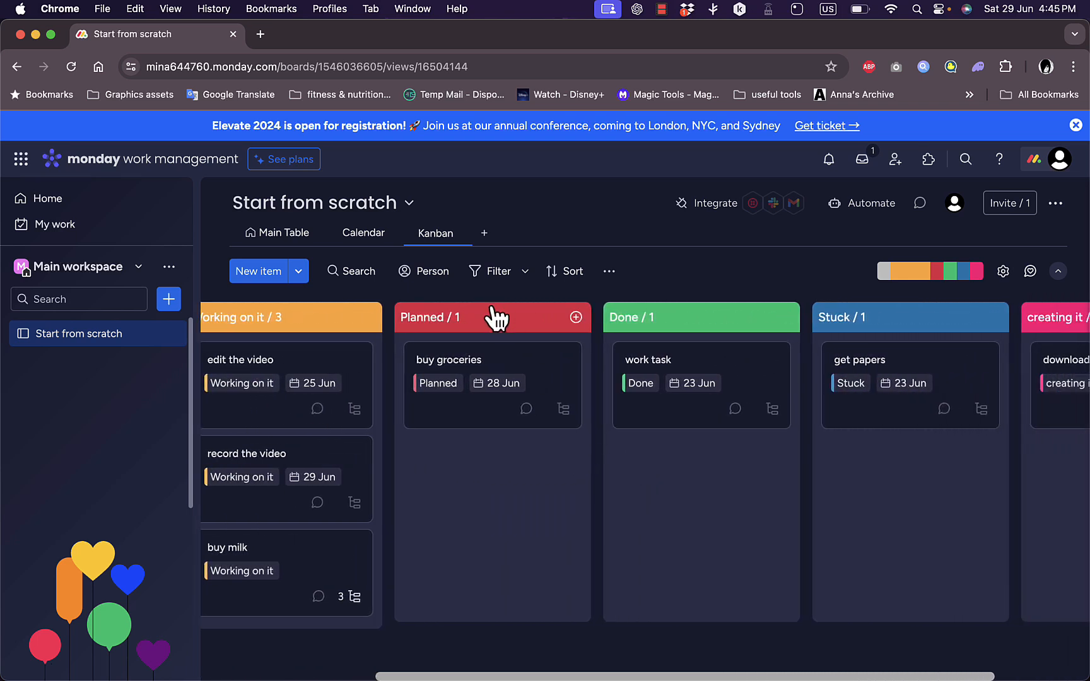
{"action": "left_click_drag", "start_coordinate": [494, 311], "coordinate": [314, 322]}
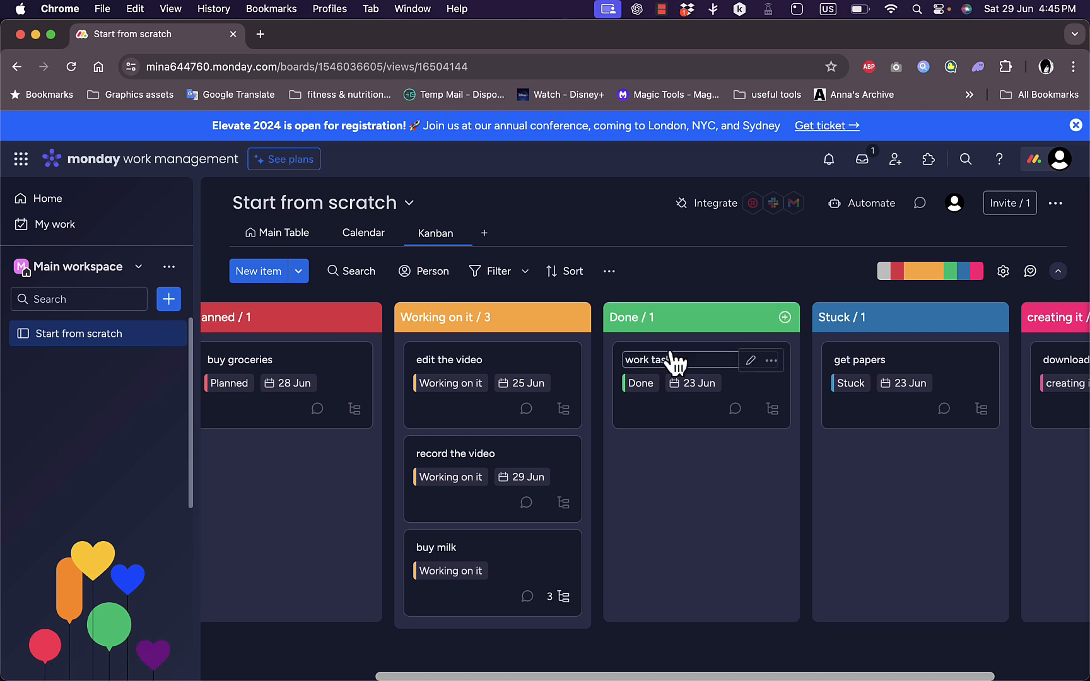
{"action": "scroll", "coordinate": [918, 341], "scroll_direction": "right", "scroll_amount": 5}
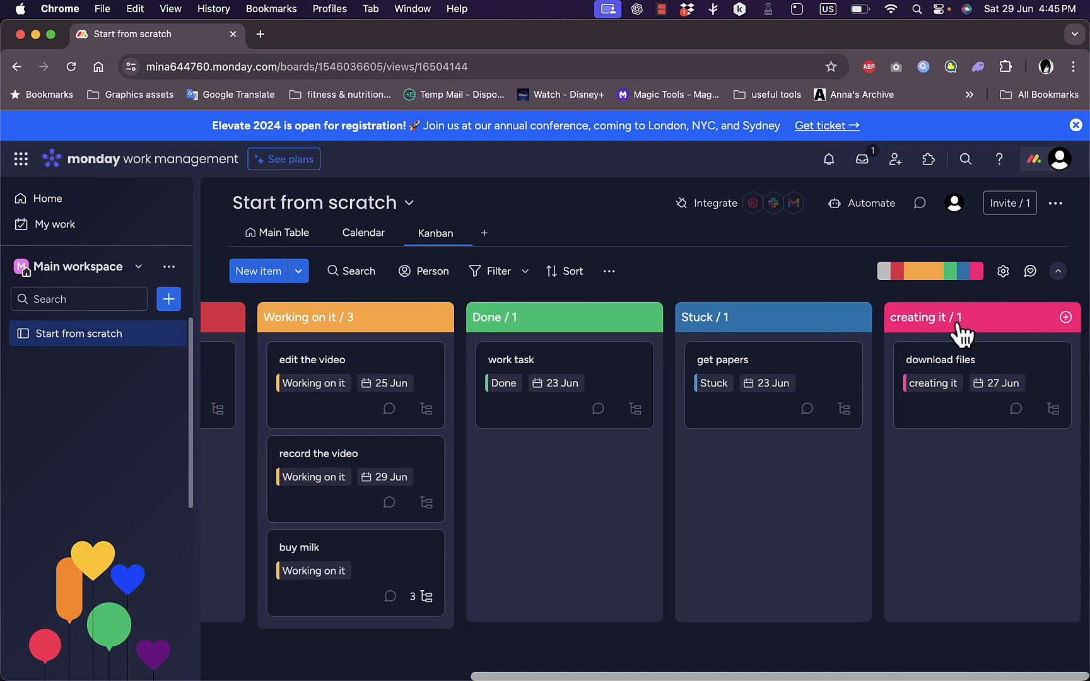
{"action": "left_click_drag", "start_coordinate": [960, 328], "coordinate": [555, 323]}
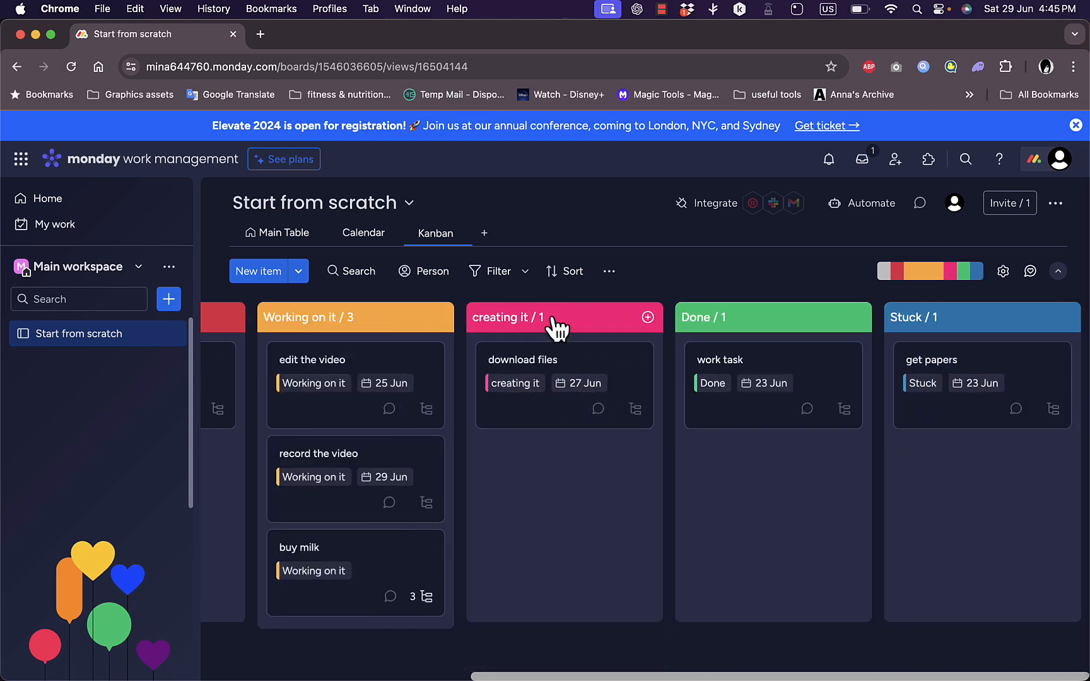
{"action": "scroll", "coordinate": [611, 438], "scroll_direction": "left", "scroll_amount": 5}
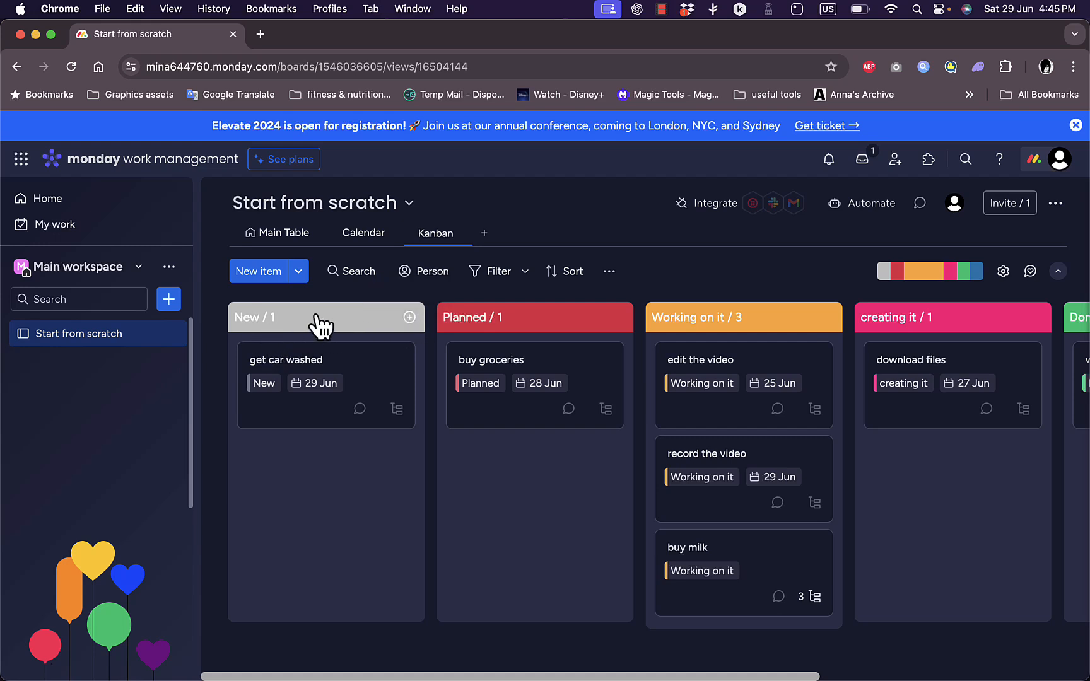
Move the edit the video card to the Done column and the download files card to the Stuck column.
{"action": "scroll", "coordinate": [788, 377], "scroll_direction": "right", "scroll_amount": 6}
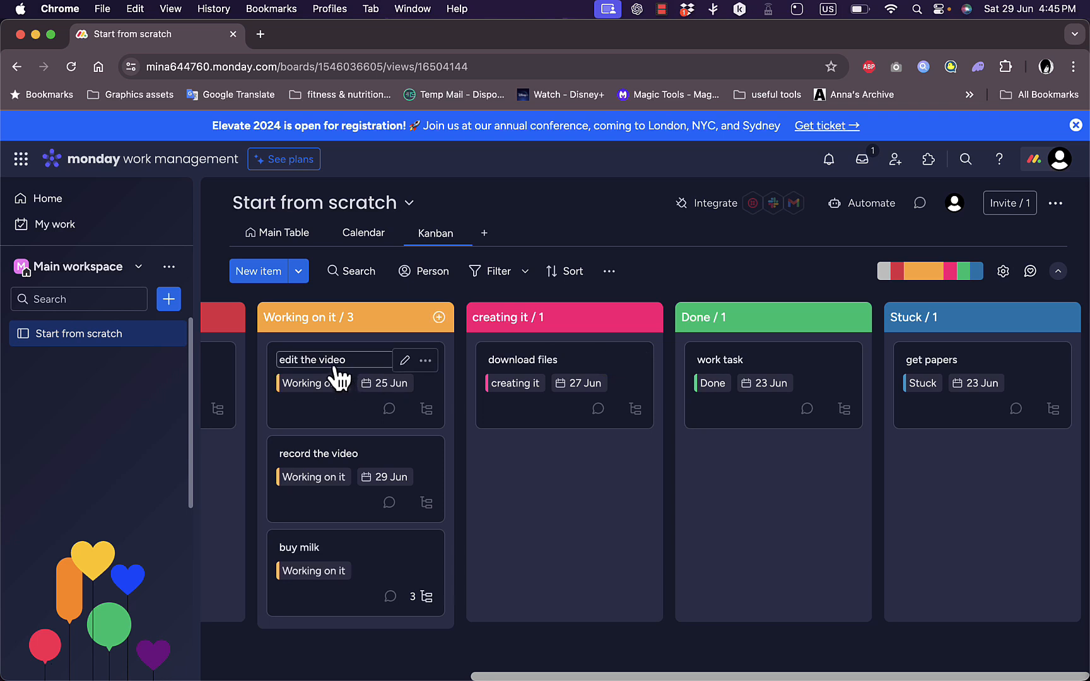
{"action": "left_click_drag", "start_coordinate": [394, 370], "coordinate": [741, 355]}
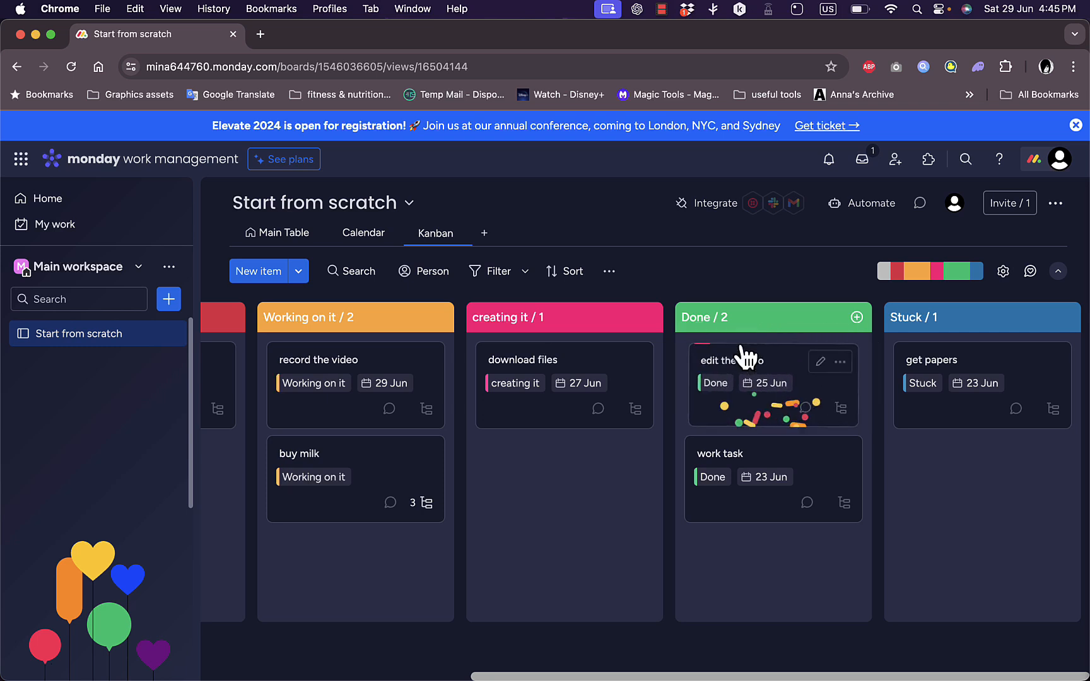
{"action": "left_click", "coordinate": [505, 360]}
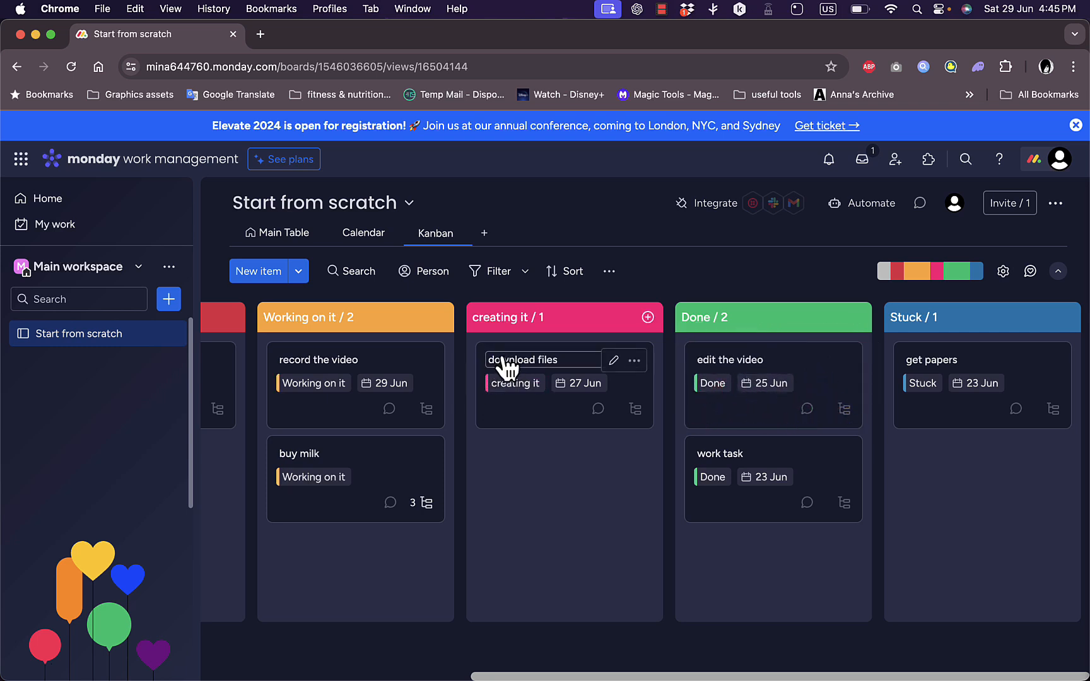
{"action": "left_click_drag", "start_coordinate": [506, 365], "coordinate": [940, 378]}
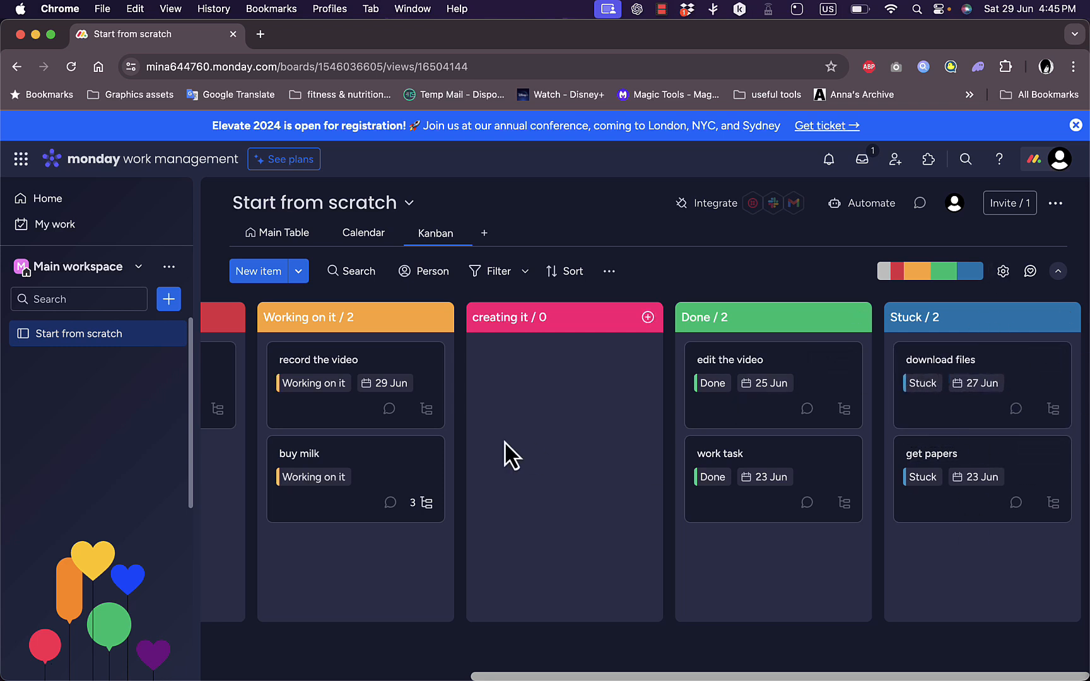
Add a new item named buy cookies to the Planned column.
{"action": "scroll", "coordinate": [511, 454], "scroll_direction": "left", "scroll_amount": 6}
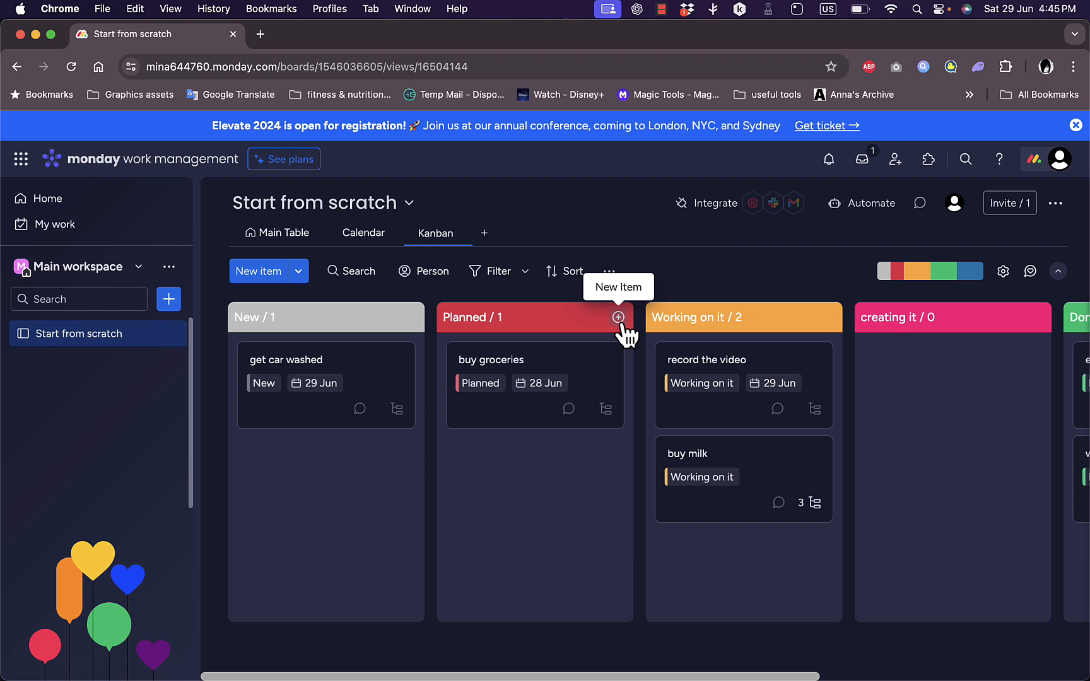
{"action": "left_click", "coordinate": [619, 317]}
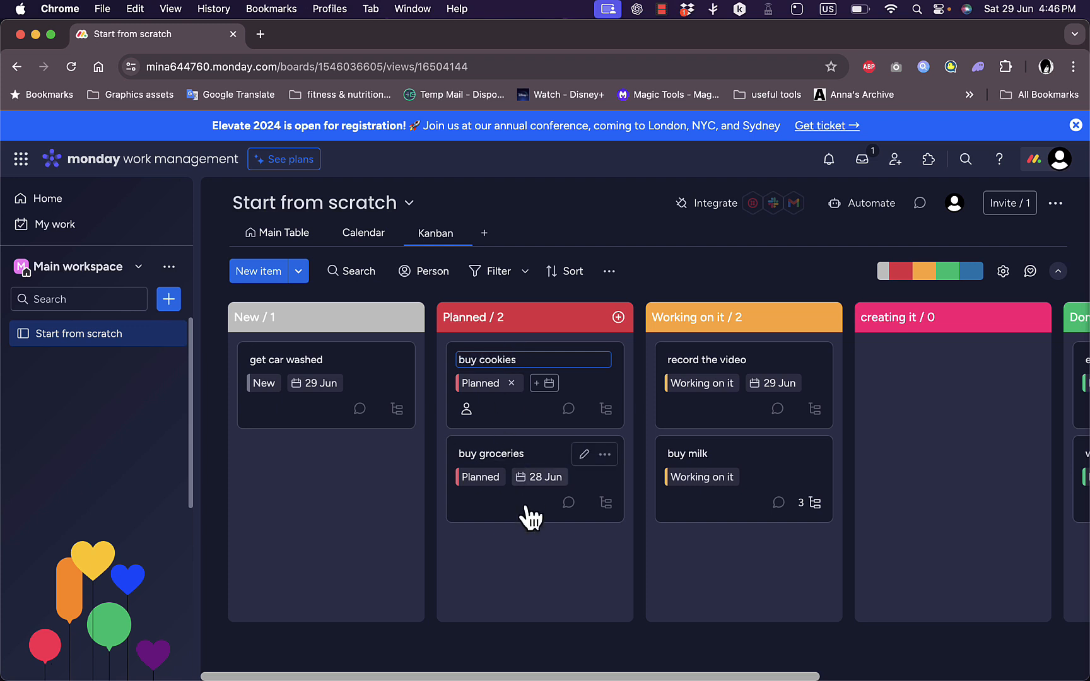
{"action": "left_click", "coordinate": [529, 547]}
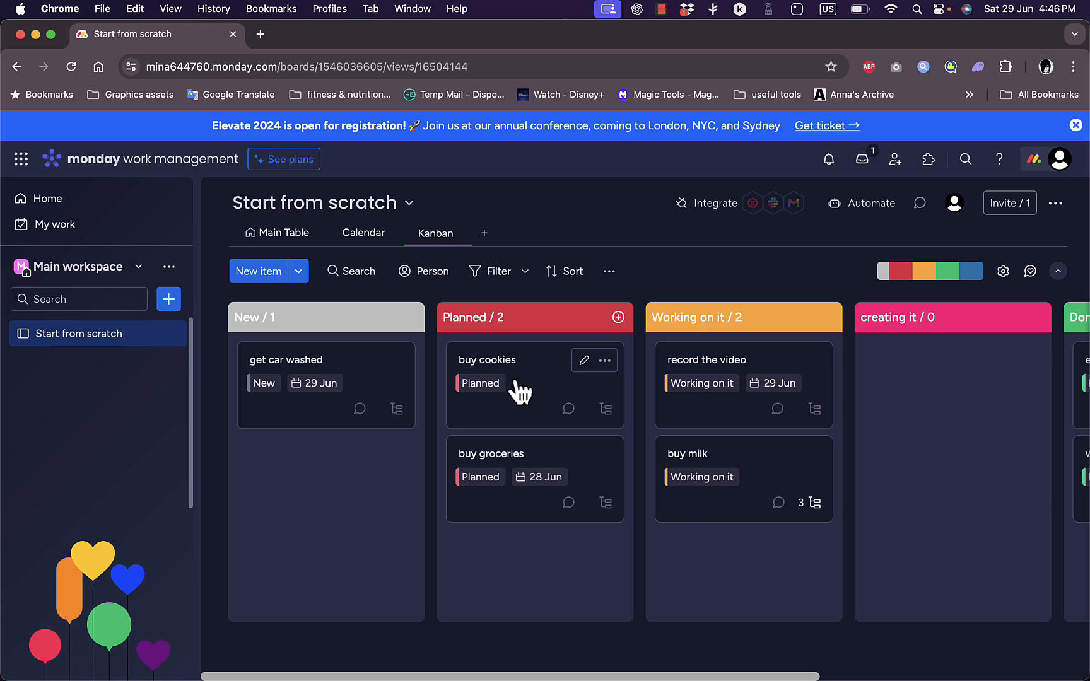
Open the buy cookies card's details and look through its group field and the available status labels without changing them.
{"action": "left_click", "coordinate": [533, 406]}
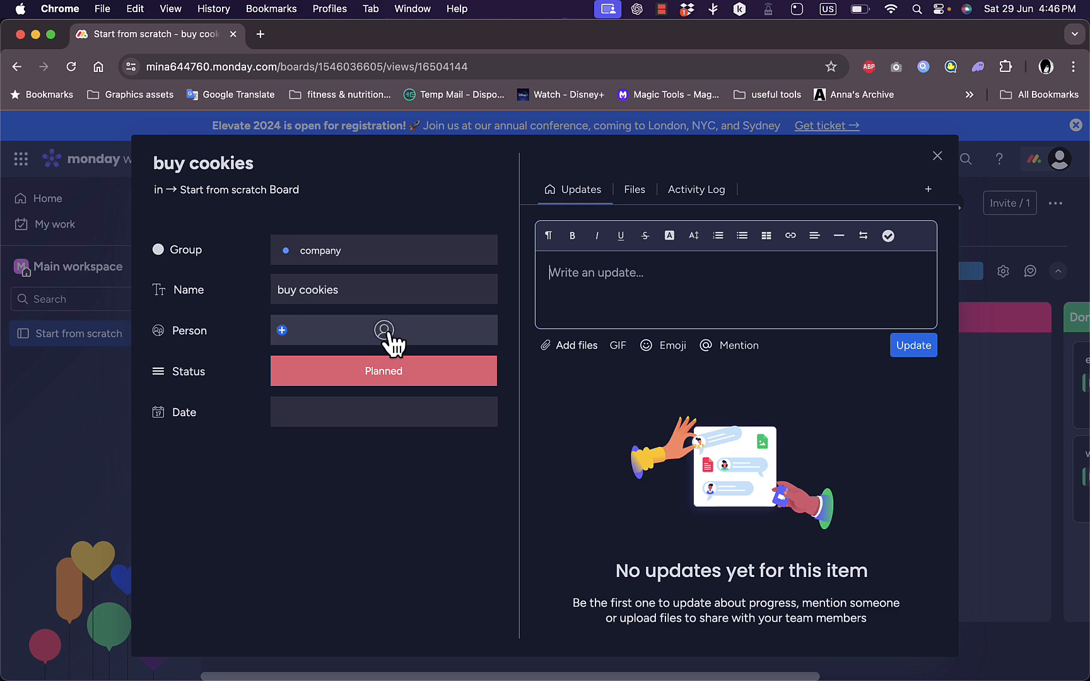
{"action": "left_click", "coordinate": [371, 257]}
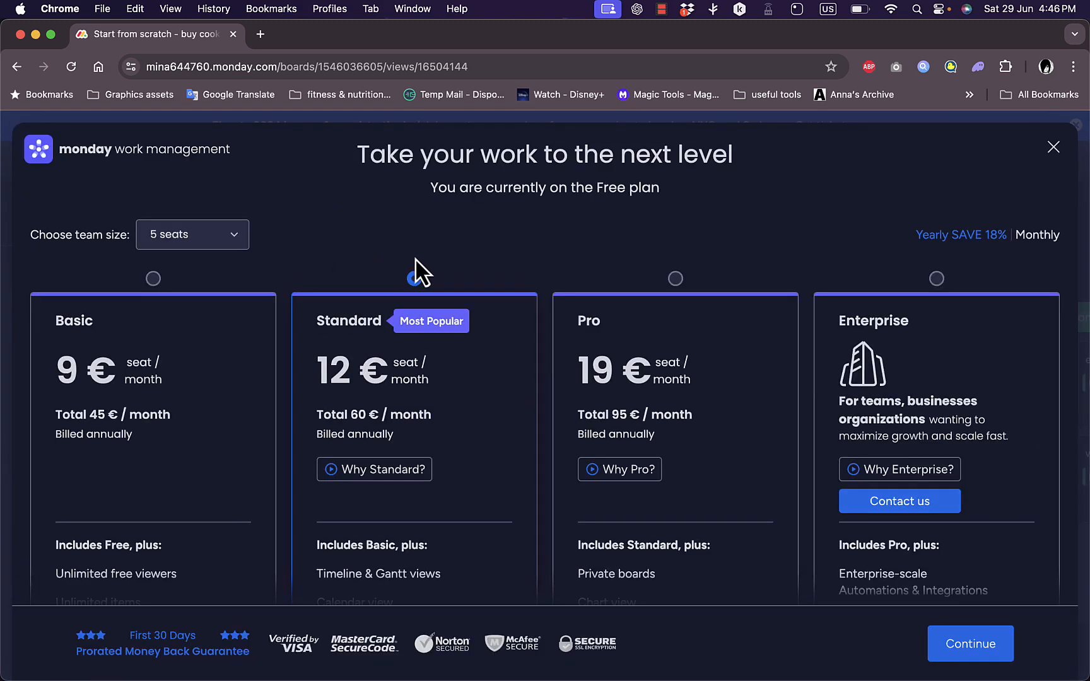
{"action": "left_click", "coordinate": [1053, 149]}
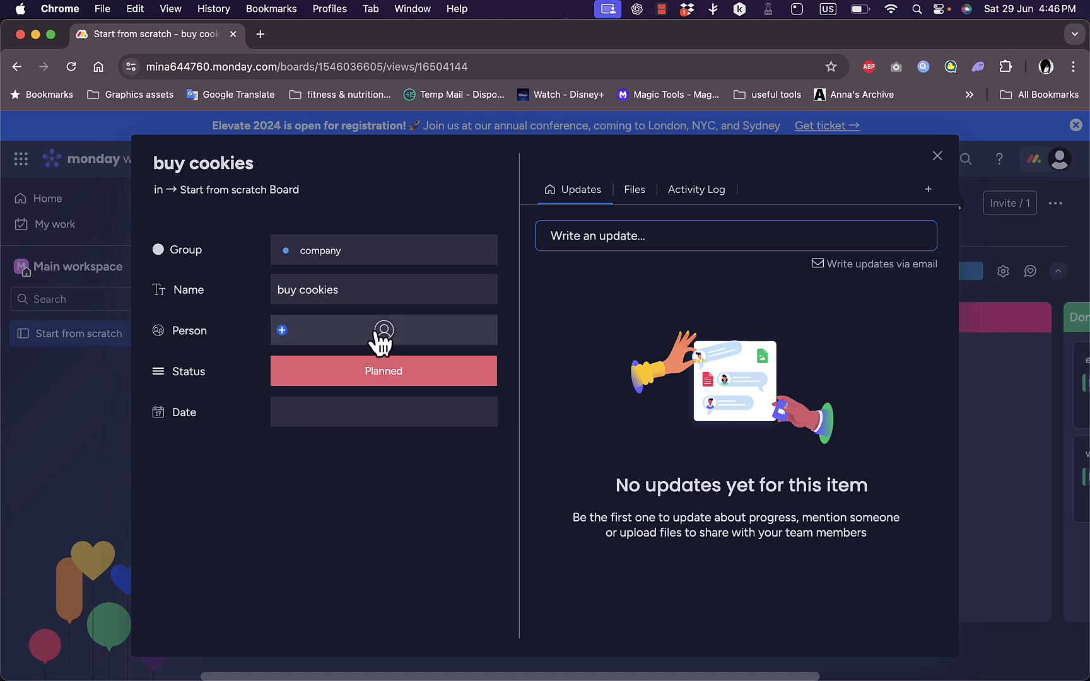
{"action": "left_click", "coordinate": [384, 377]}
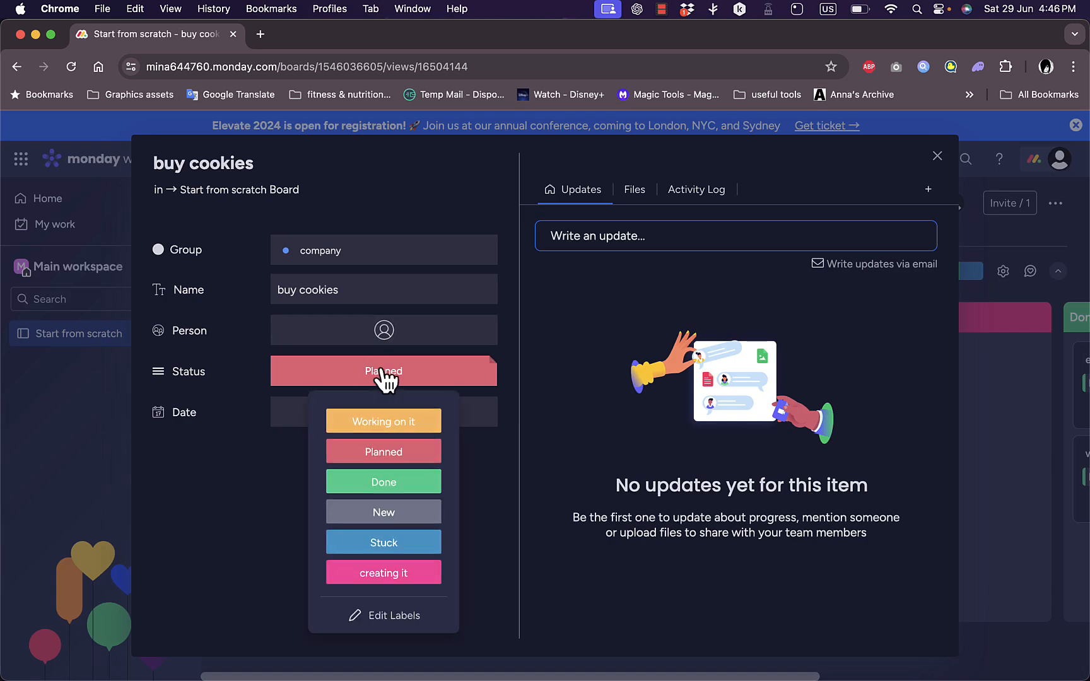
{"action": "left_click", "coordinate": [196, 523]}
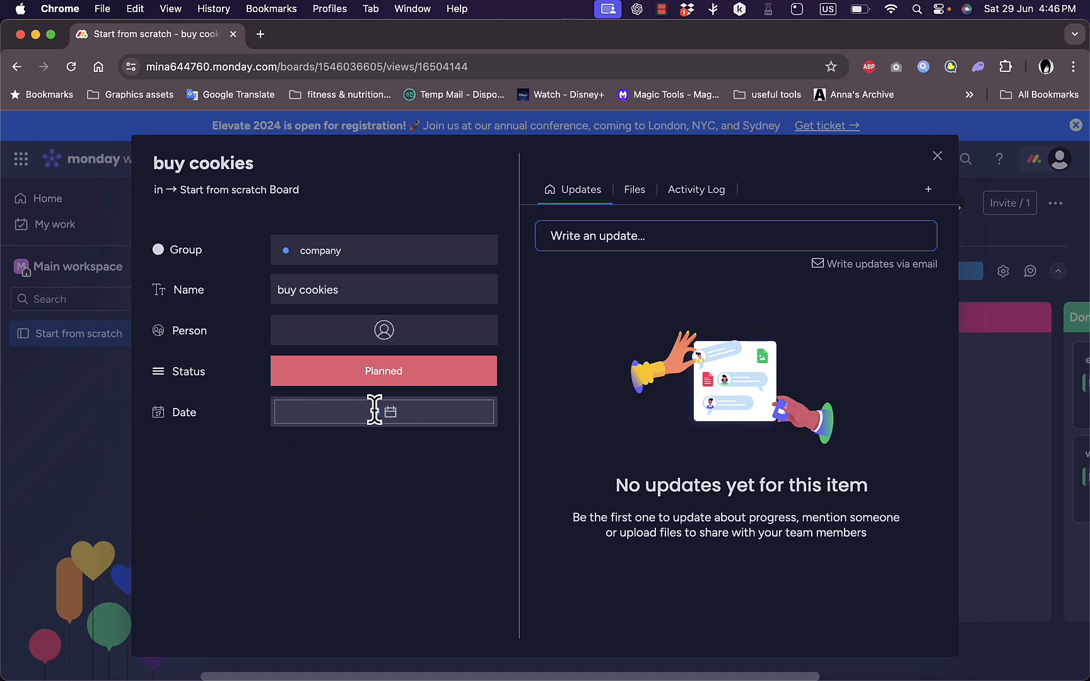